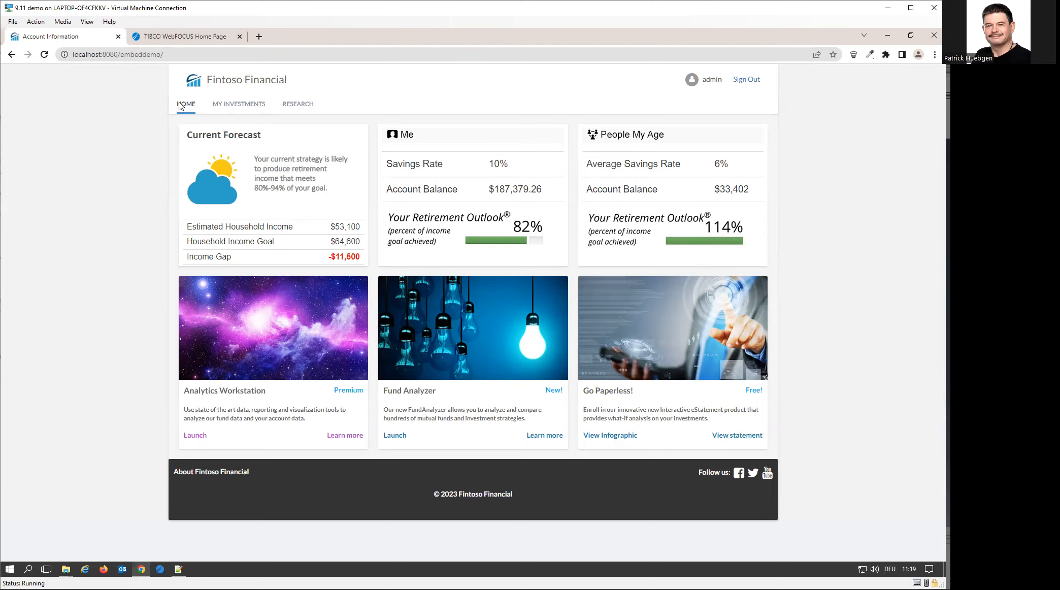
# View the My Account, Account Analysis and My Pages sections of My Investments
pyautogui.click(223, 106)
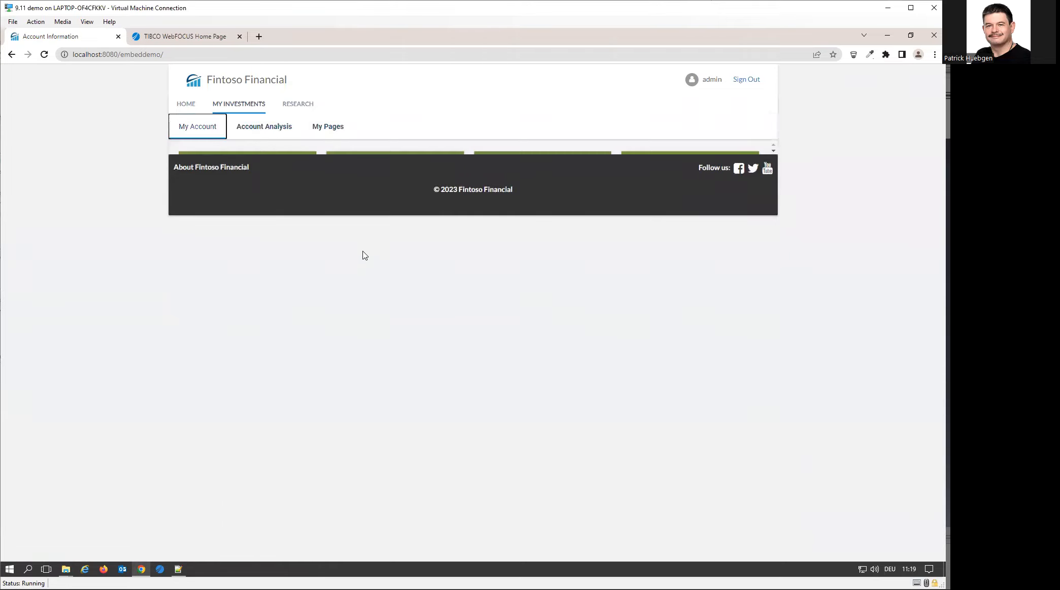
pyautogui.click(250, 127)
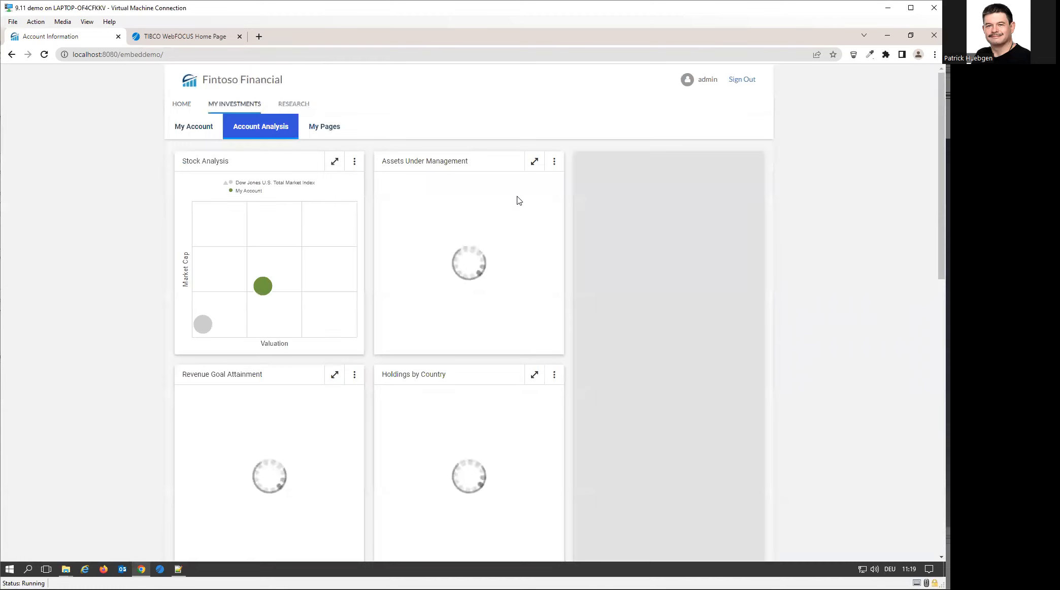
pyautogui.click(330, 129)
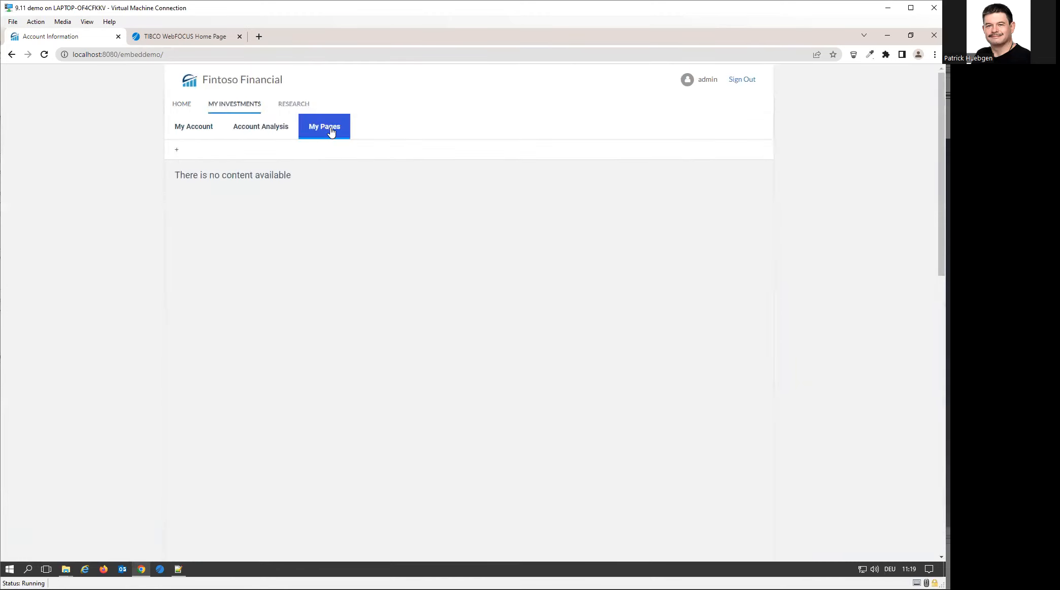
# In the Research section, filter mutual funds by low returns, low and average rating and average expenses, and show the matching results
pyautogui.click(292, 104)
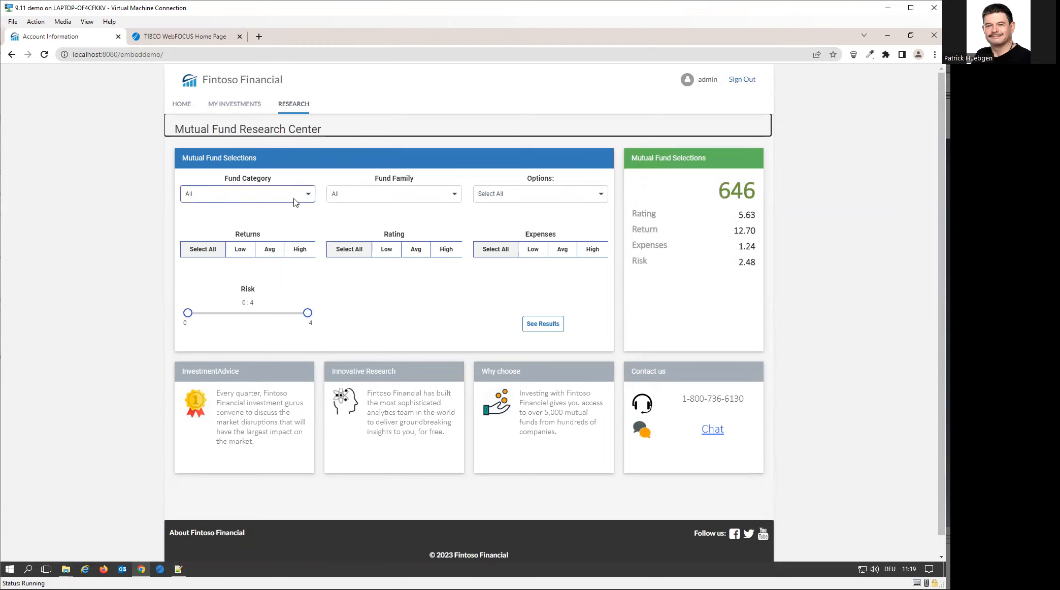
pyautogui.click(253, 254)
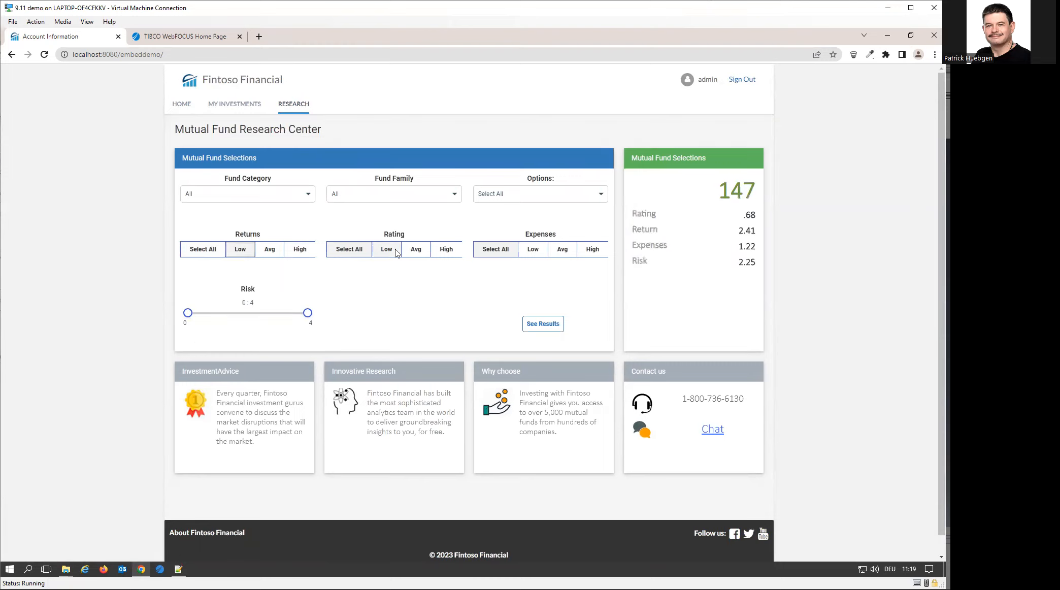
pyautogui.click(413, 252)
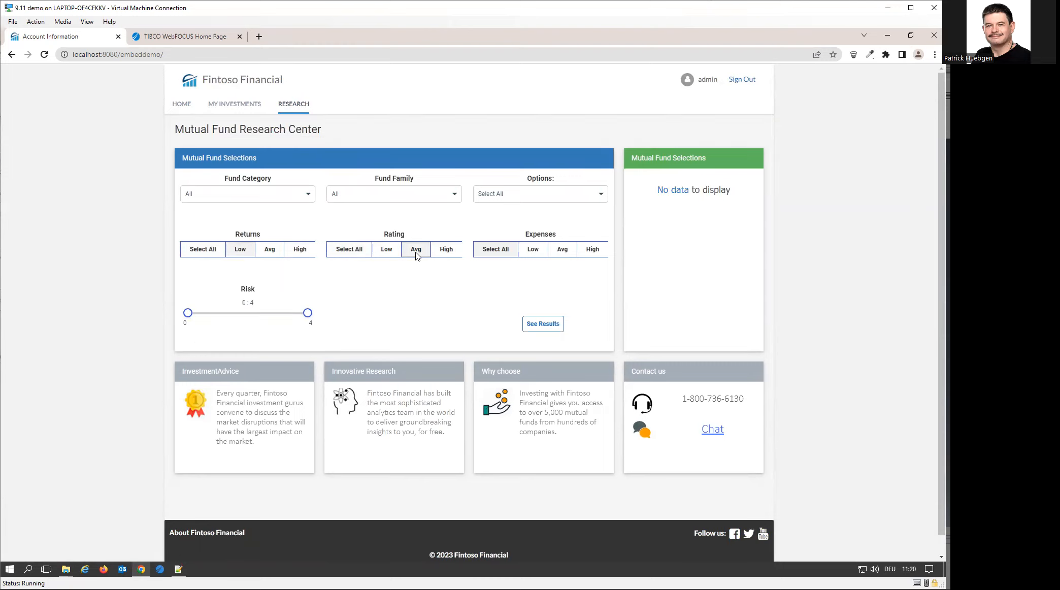
pyautogui.click(380, 251)
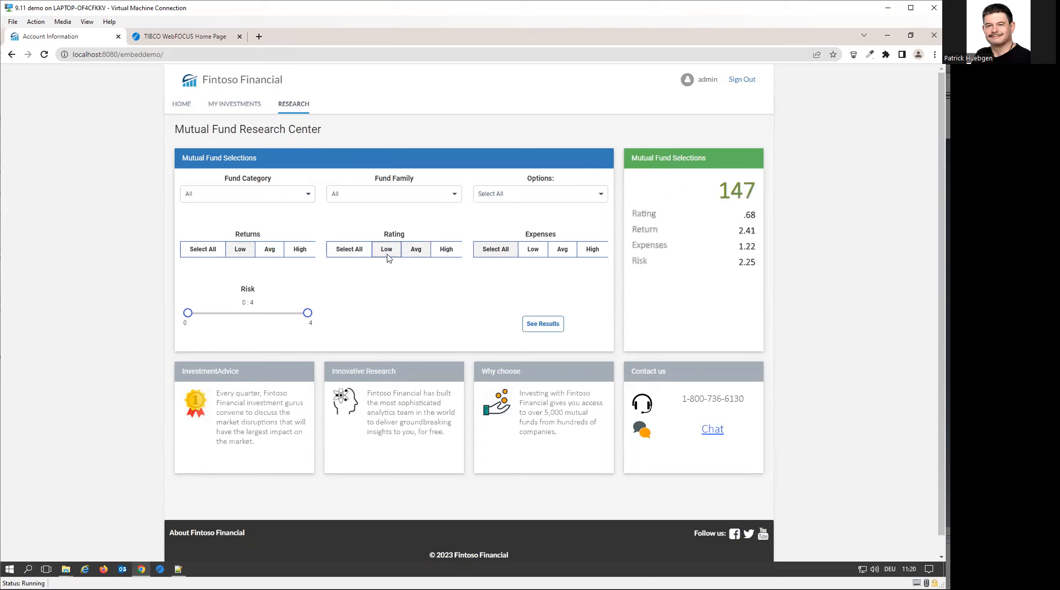
pyautogui.click(559, 254)
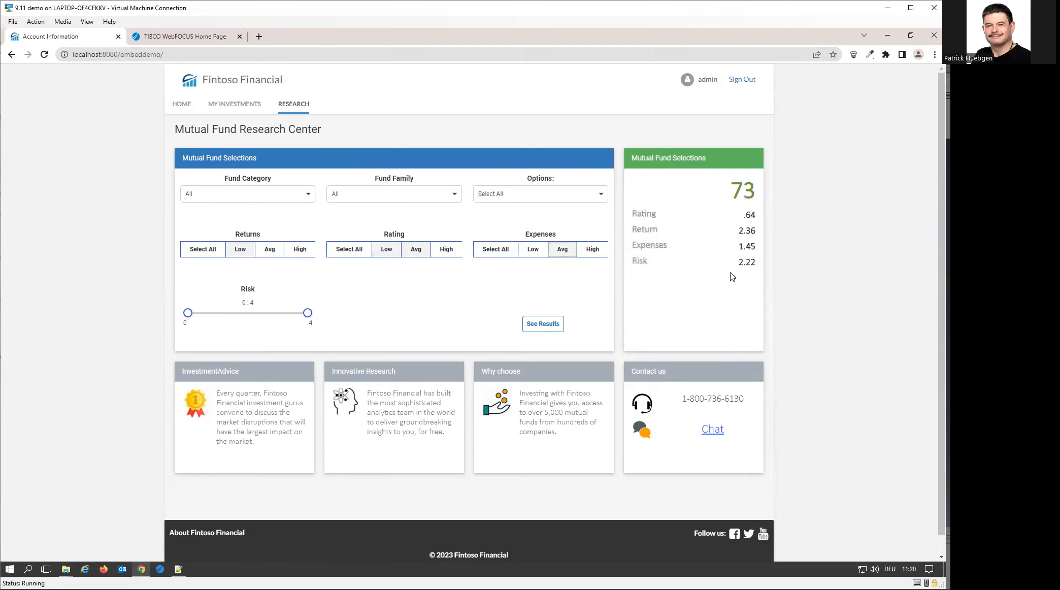
pyautogui.click(540, 325)
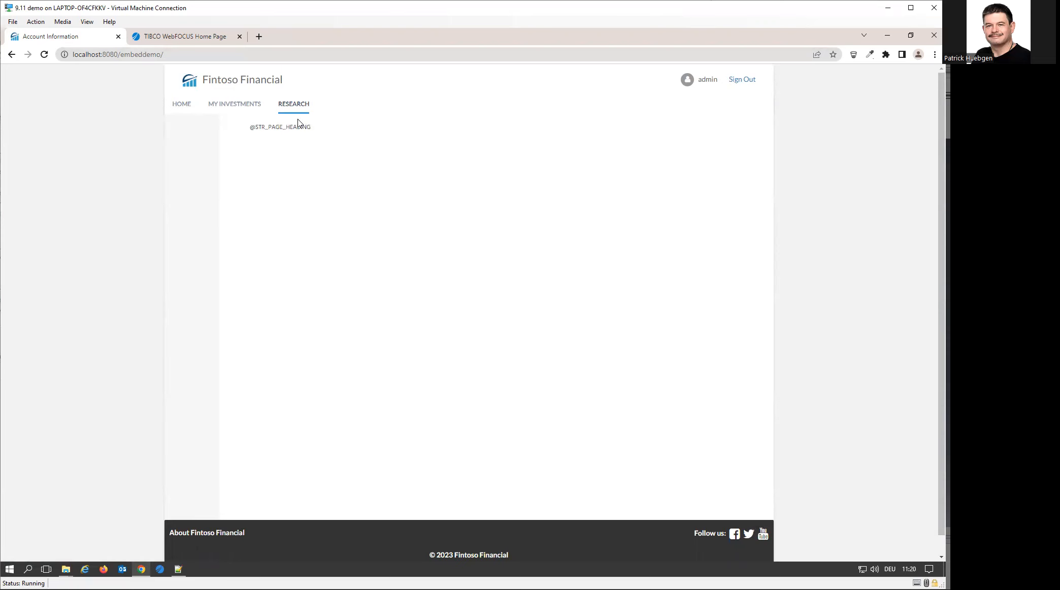
# Switch to the WebFOCUS Hub, run the Selections page, view its fund results and close the preview
pyautogui.click(192, 40)
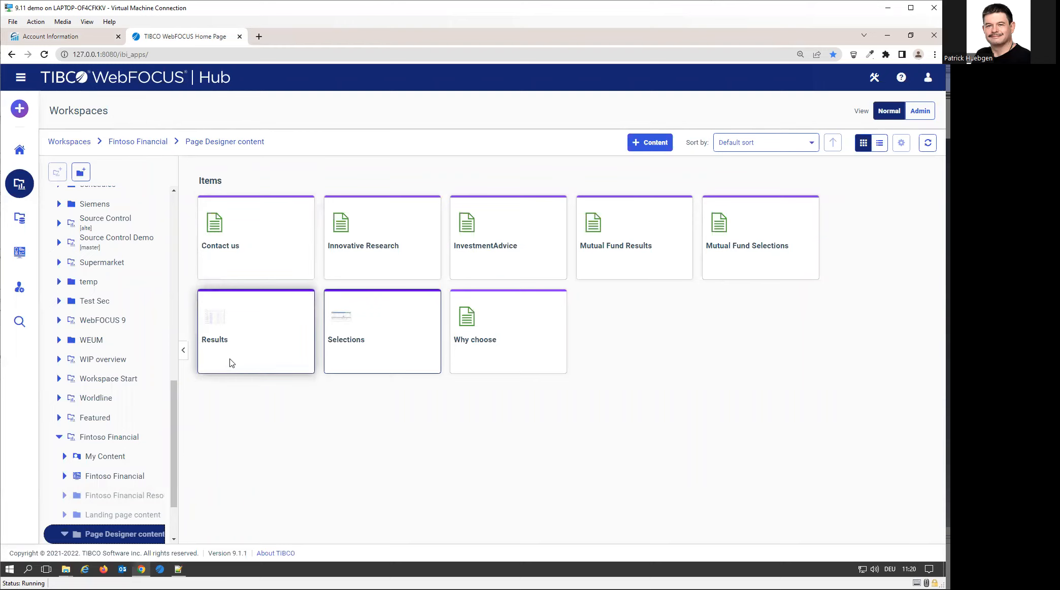
pyautogui.rightClick(382, 361)
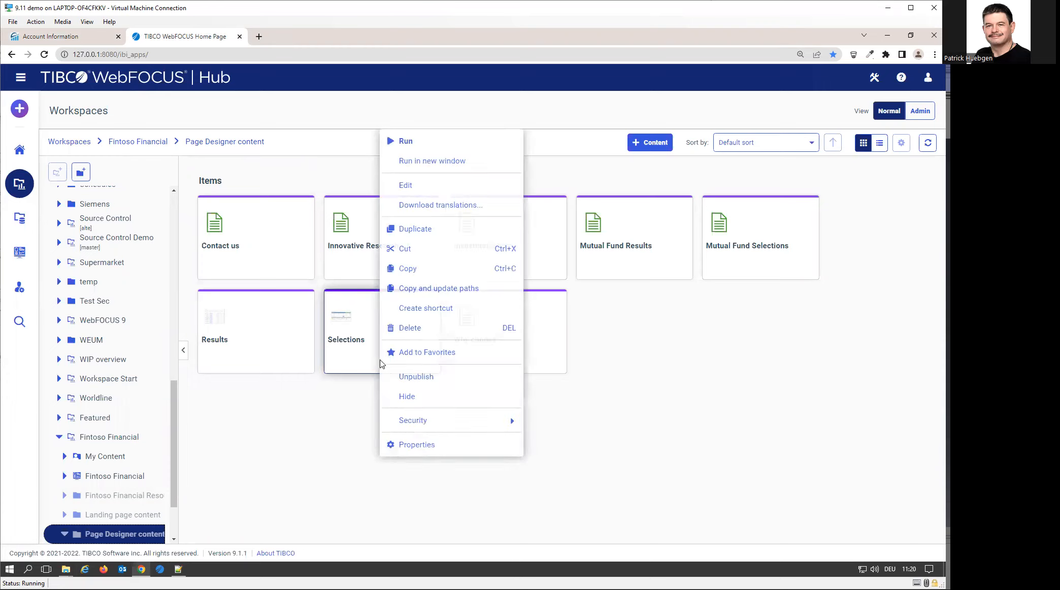
pyautogui.click(435, 142)
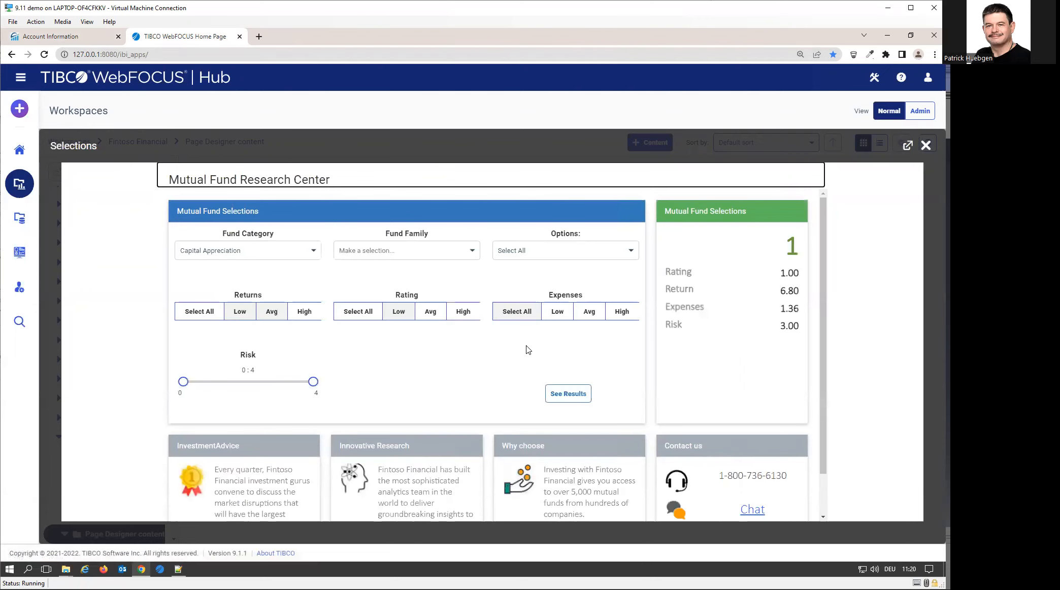
pyautogui.click(568, 394)
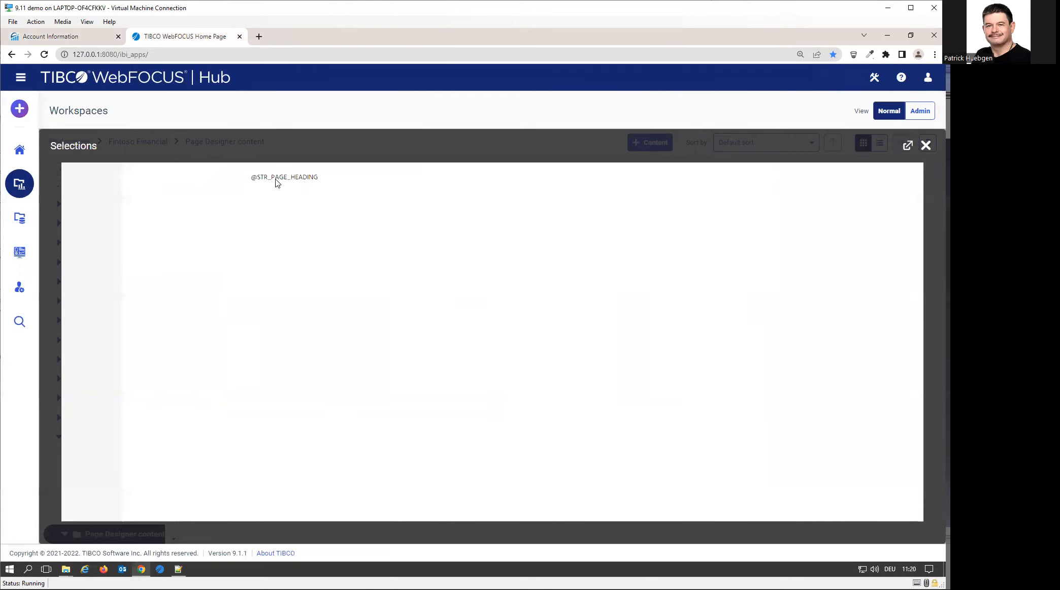
pyautogui.click(926, 145)
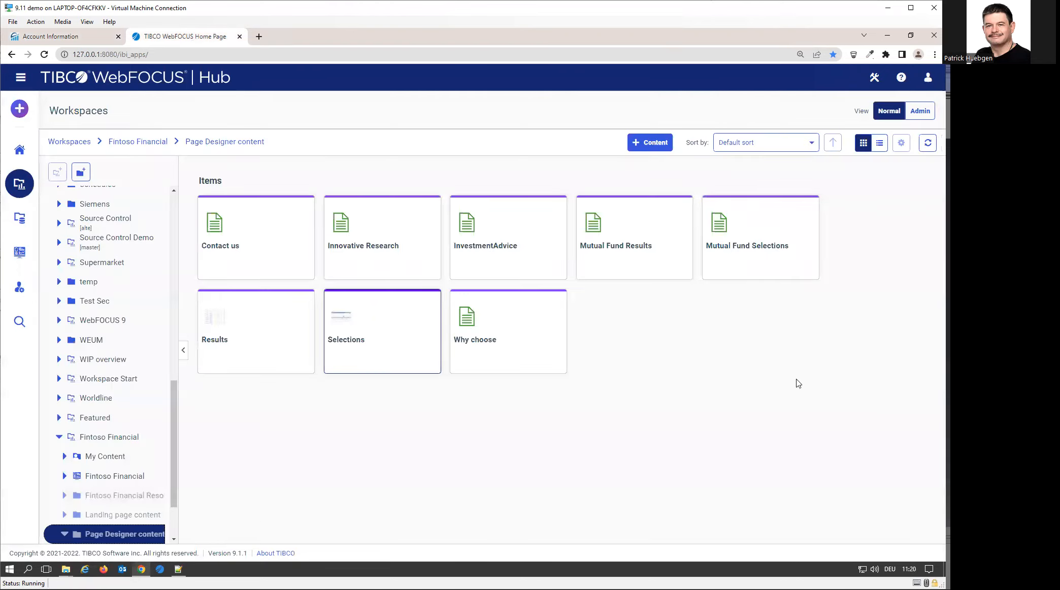
# Open the Results page for editing, save a copy with the title Results2 and name results2, and close the designer
pyautogui.click(264, 369)
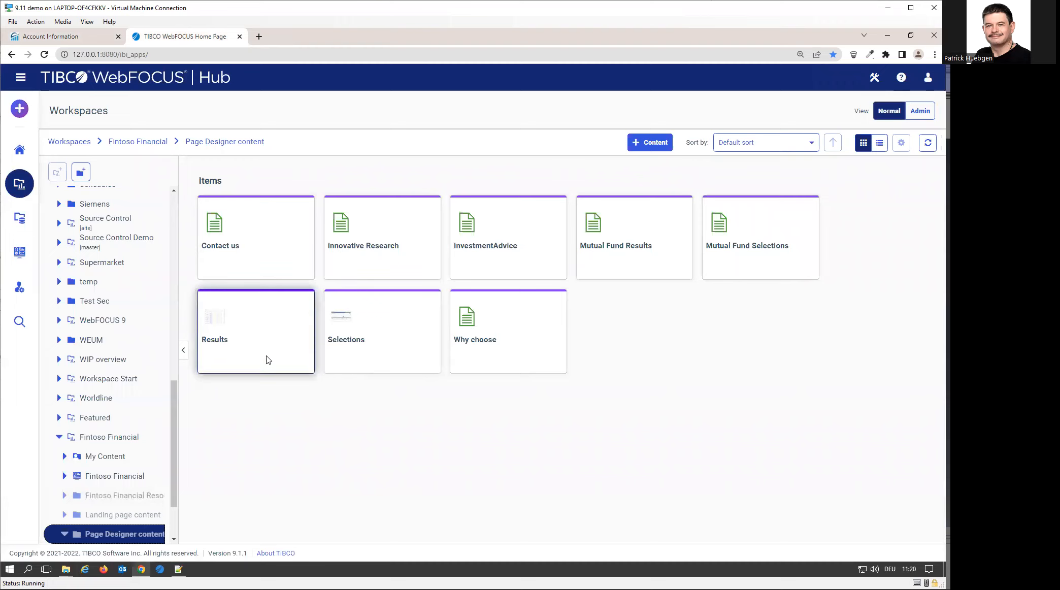
pyautogui.rightClick(249, 335)
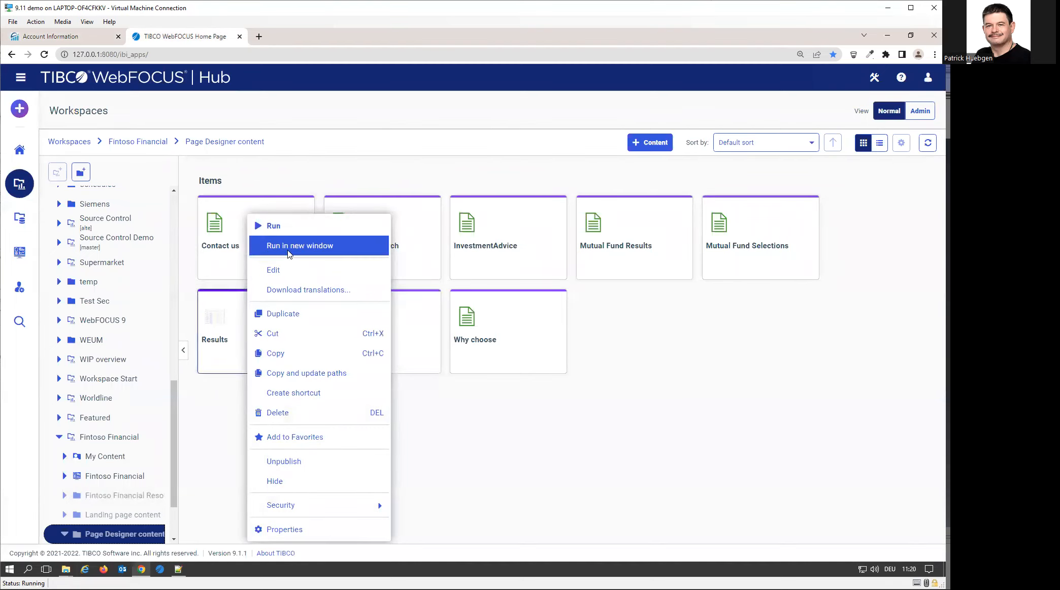
pyautogui.click(289, 267)
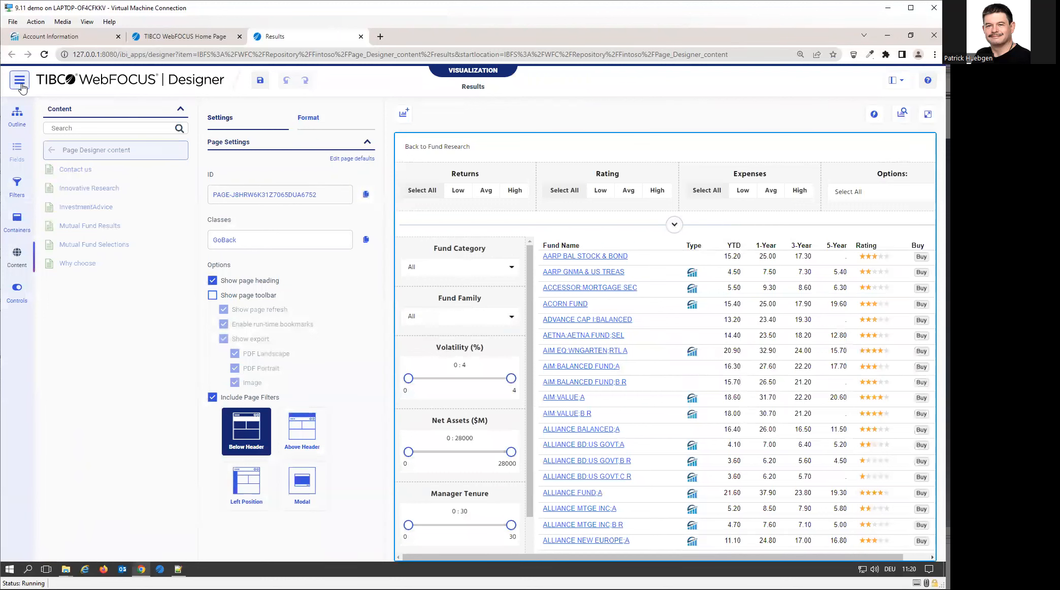
pyautogui.click(19, 80)
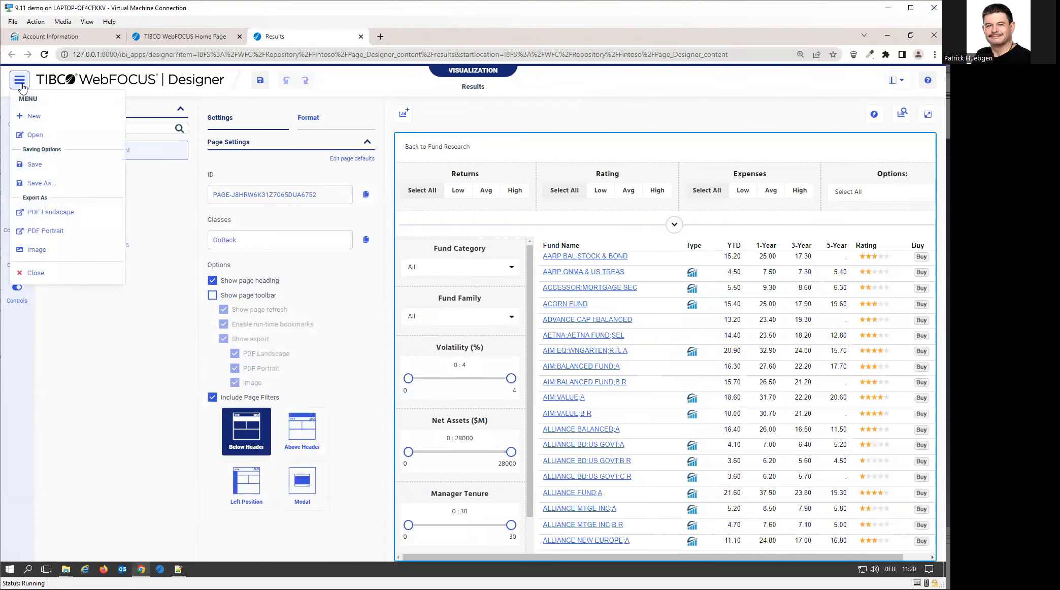
pyautogui.click(52, 184)
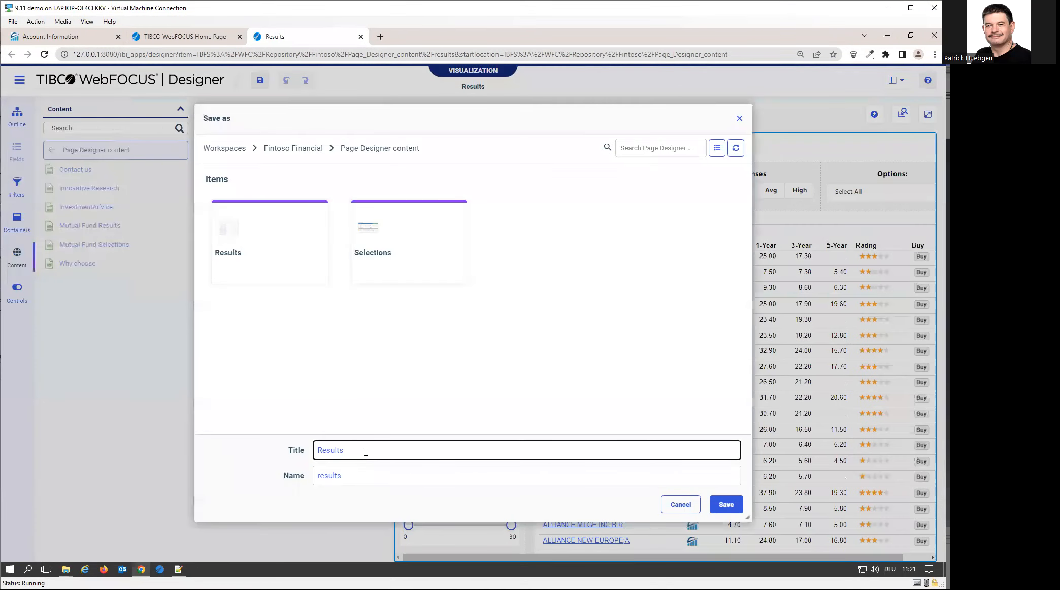
pyautogui.write('2')
pyautogui.click(367, 473)
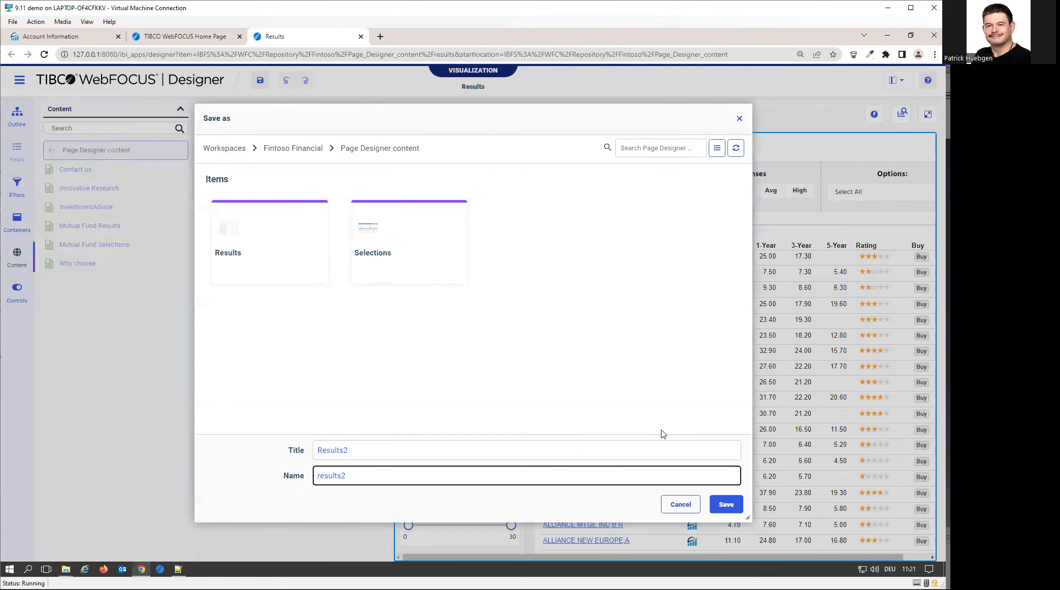
pyautogui.click(728, 507)
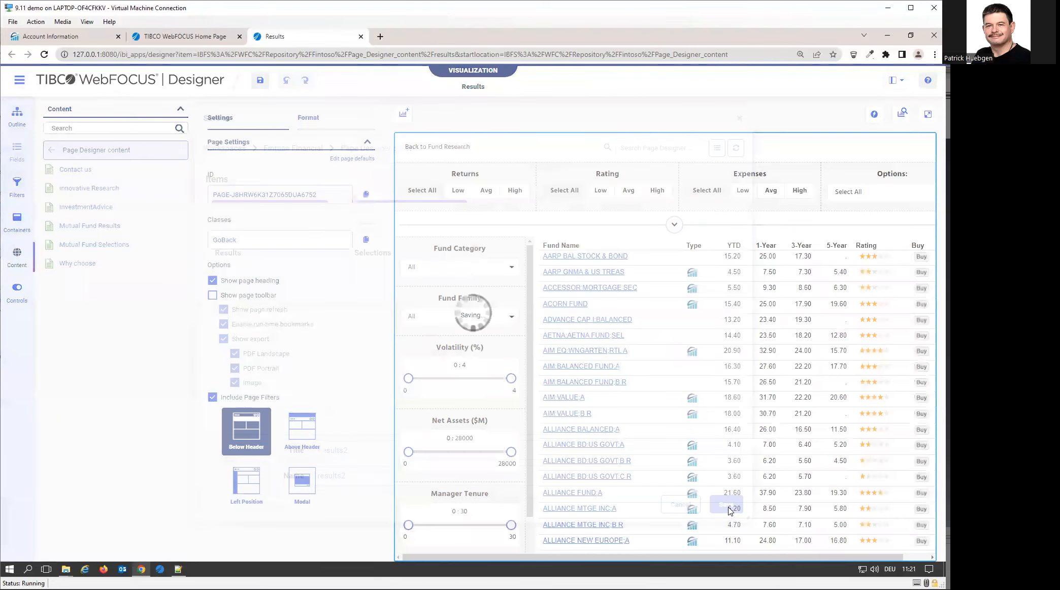
pyautogui.click(363, 37)
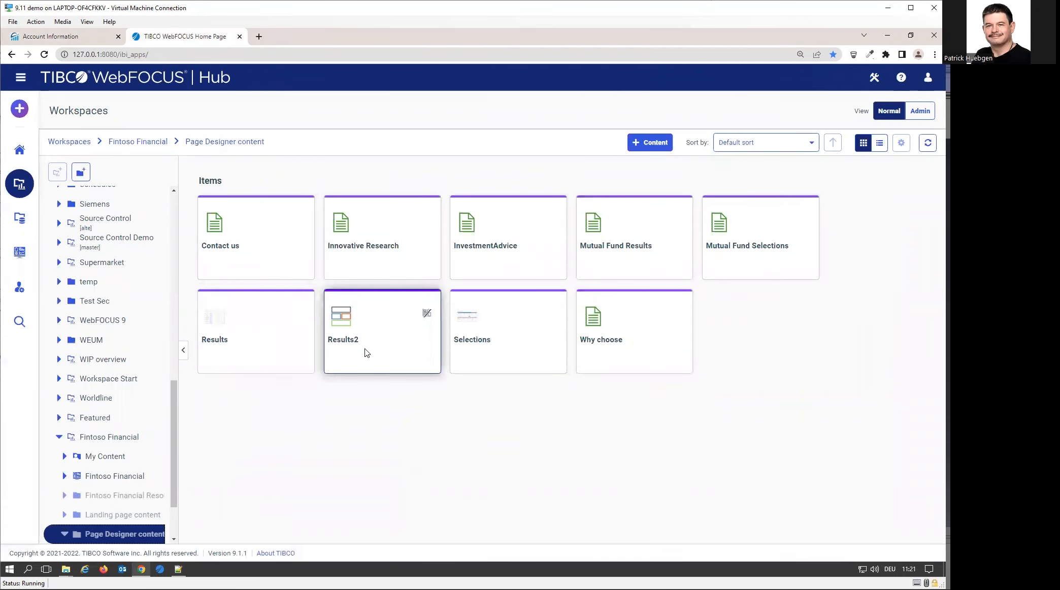
# Rename the original Results page to the title "Results old" and the name results_old
pyautogui.rightClick(249, 354)
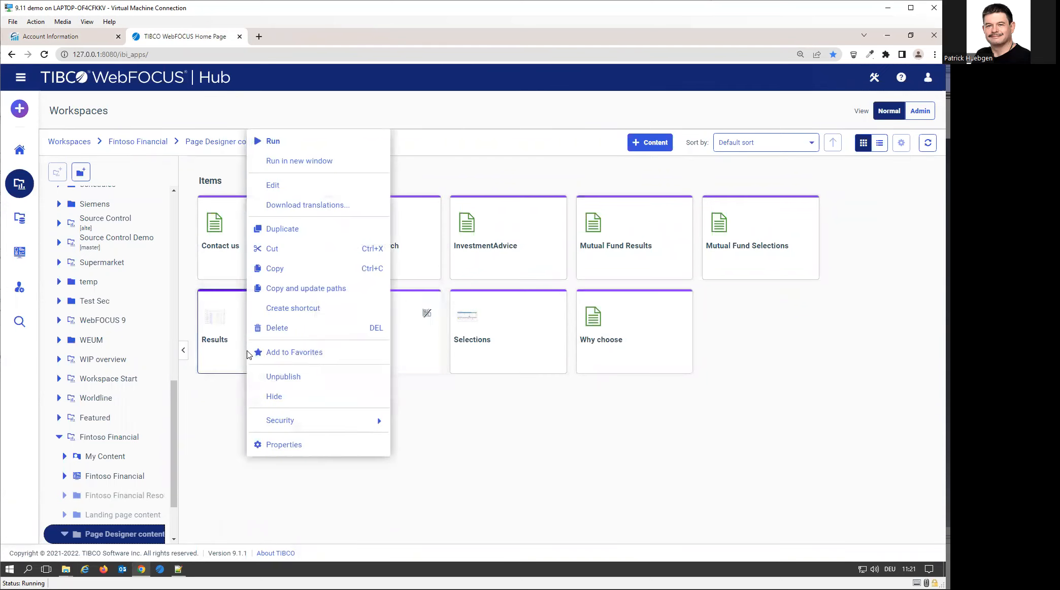
pyautogui.click(311, 448)
pyautogui.click(791, 246)
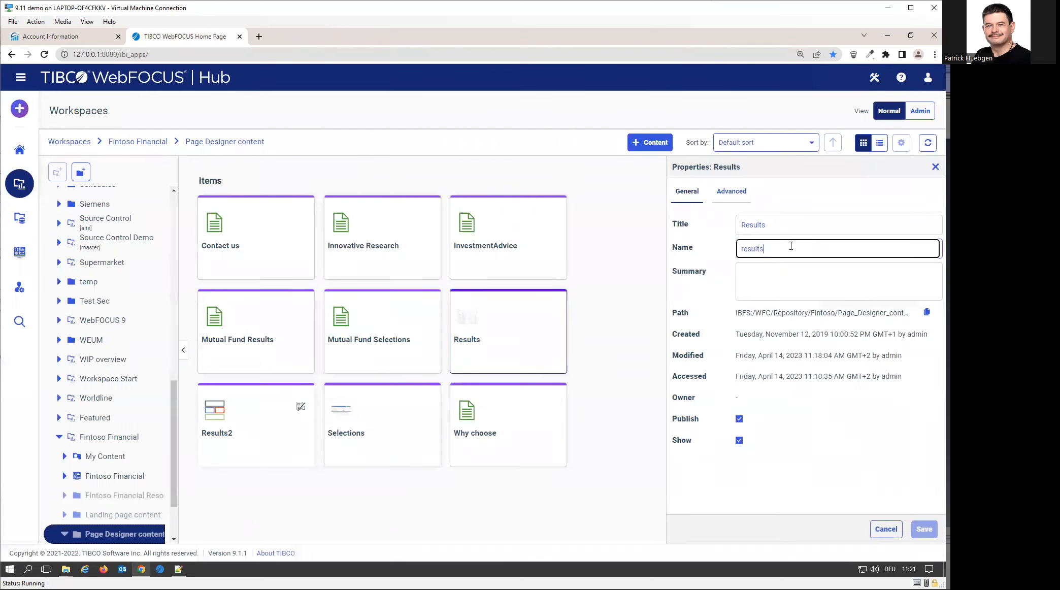
pyautogui.write('old')
pyautogui.click(793, 222)
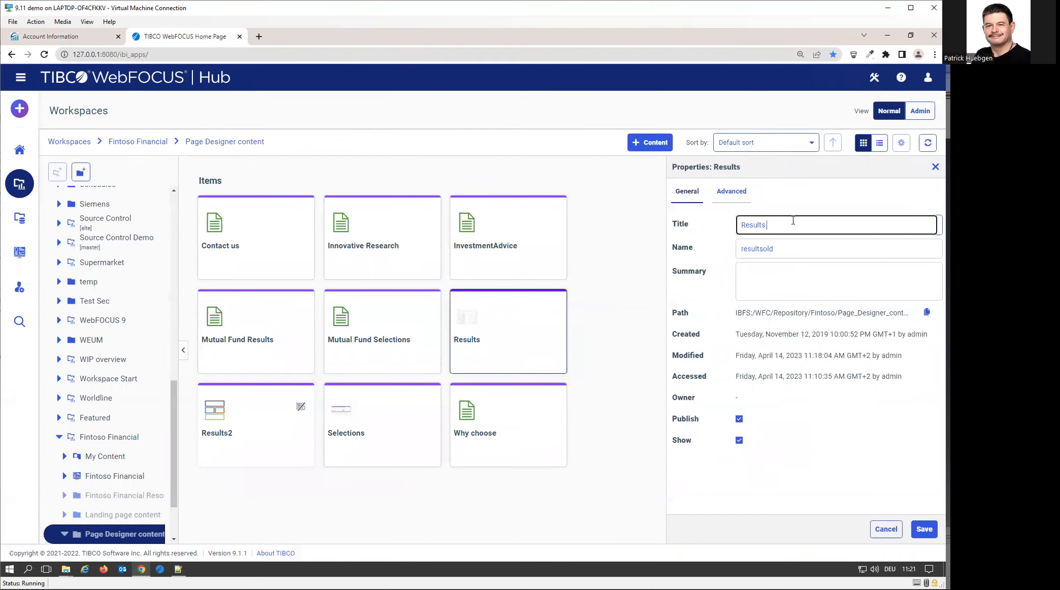
pyautogui.write('old')
pyautogui.click(768, 248)
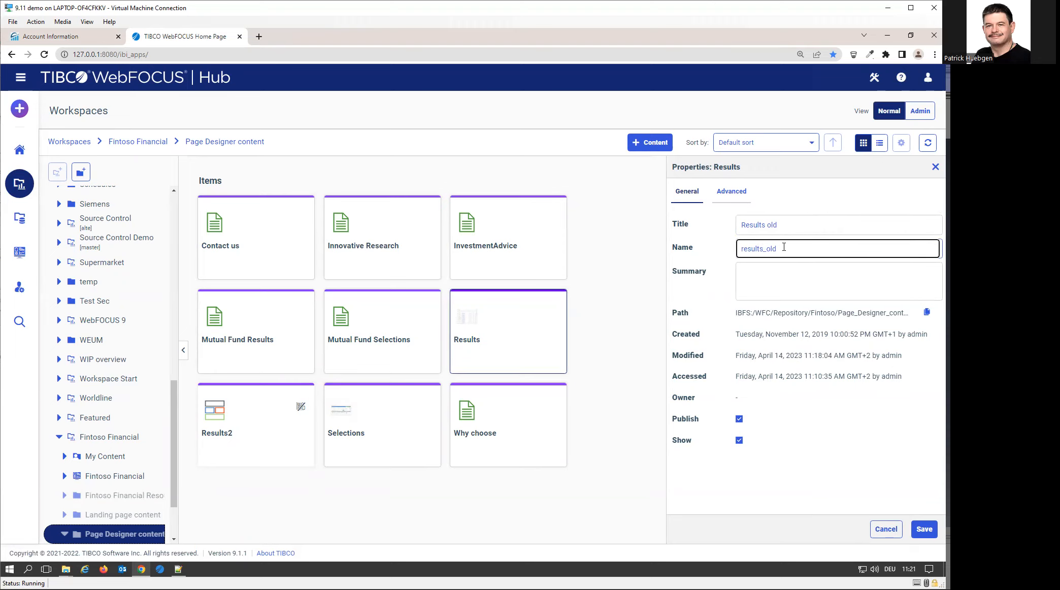
pyautogui.click(919, 534)
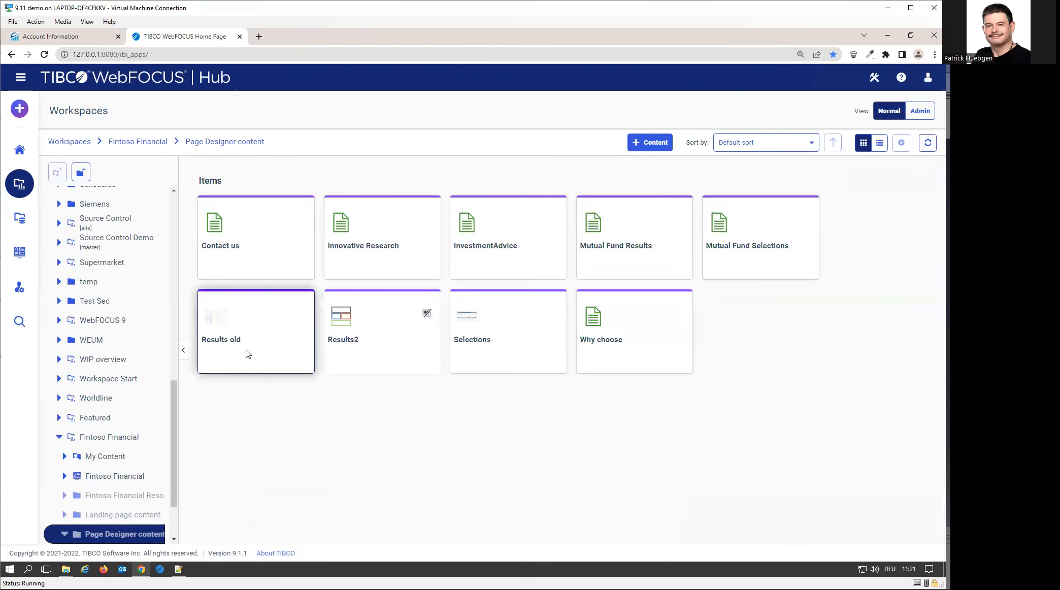
# Change the Results2 page's title to Results and its name to results, and close its properties
pyautogui.rightClick(389, 363)
pyautogui.click(445, 445)
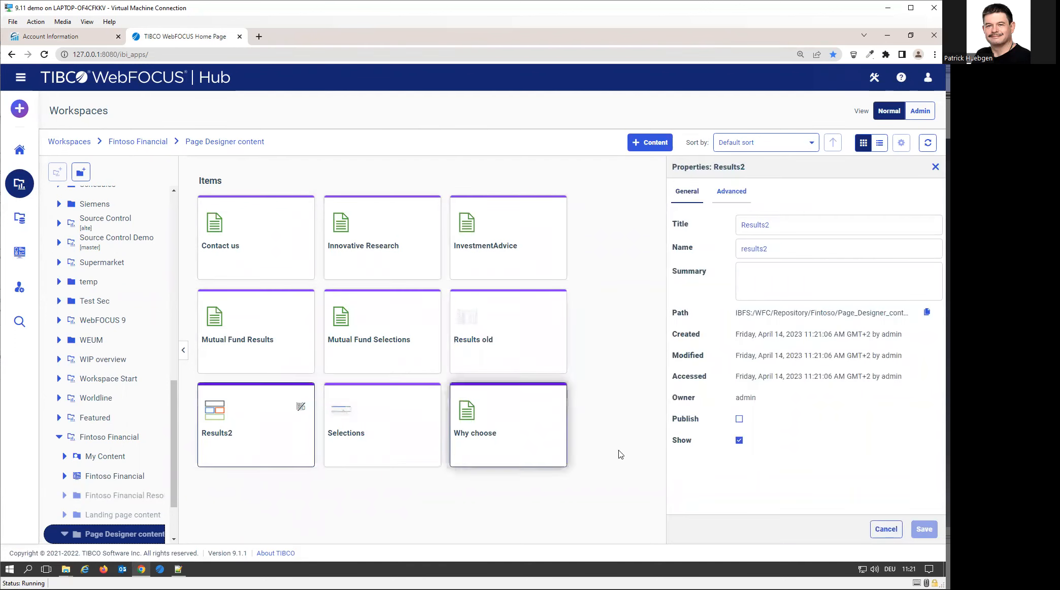
pyautogui.click(818, 250)
pyautogui.press('BackSpace')
pyautogui.click(803, 222)
pyautogui.press('BackSpace')
pyautogui.click(925, 529)
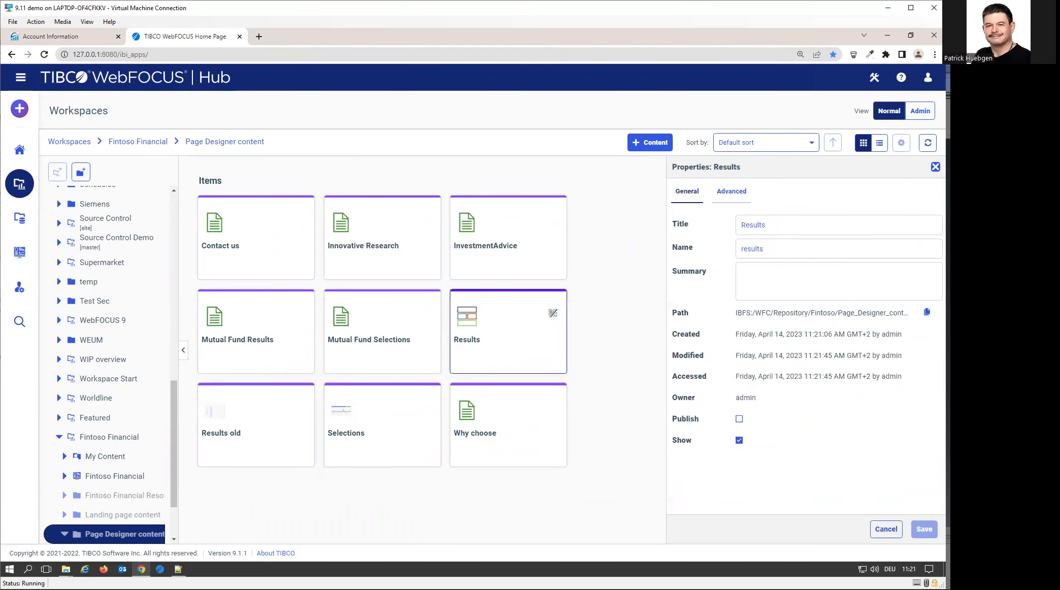
pyautogui.click(936, 166)
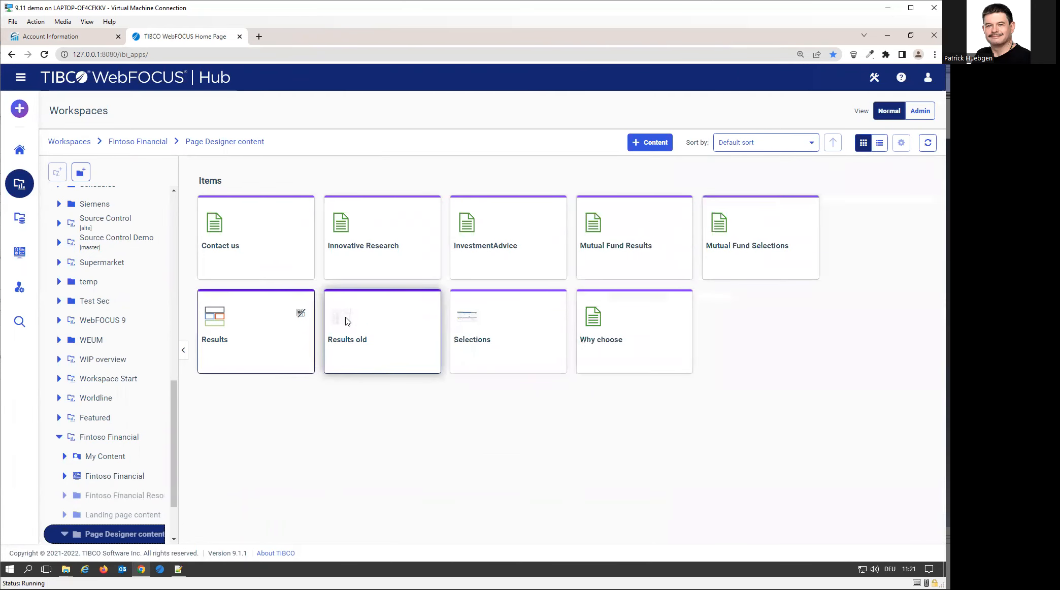
# Compare the thumbnail settings in the advanced properties of the Results old and Results pages
pyautogui.rightClick(364, 330)
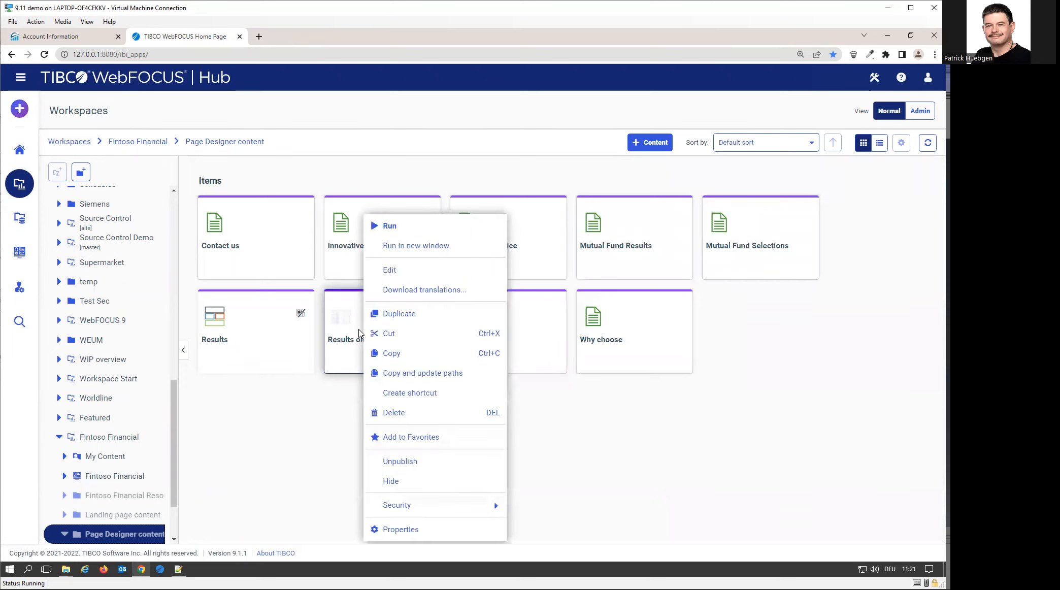
pyautogui.click(413, 530)
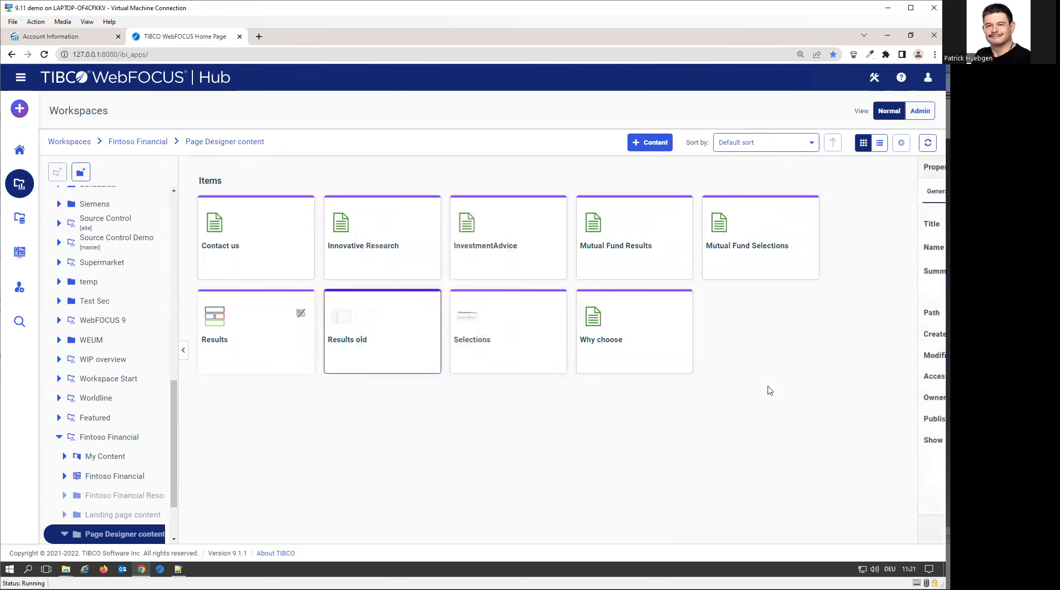
pyautogui.click(731, 192)
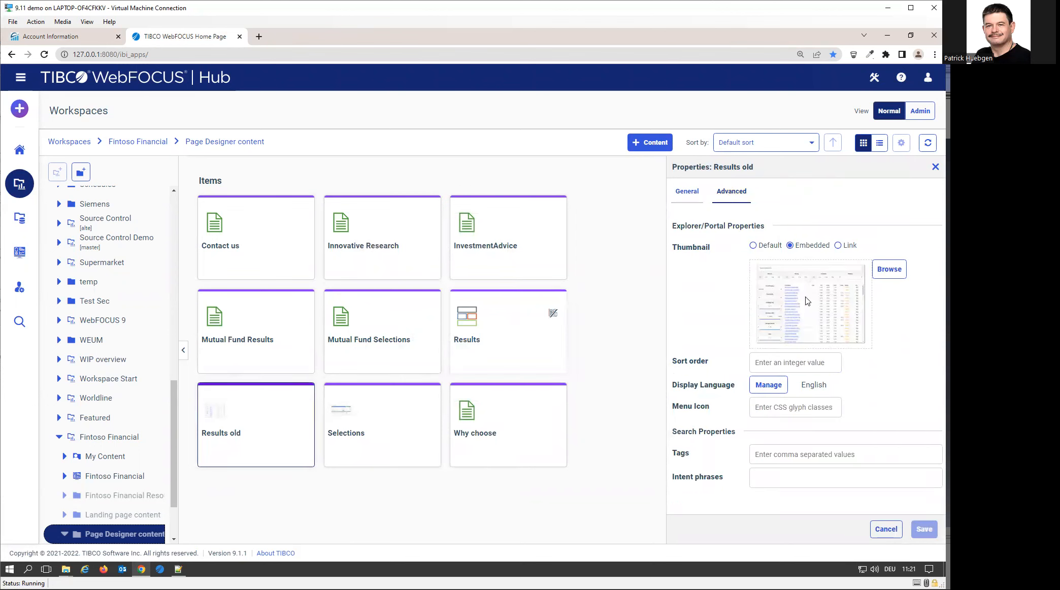
pyautogui.click(796, 310)
pyautogui.rightClick(506, 341)
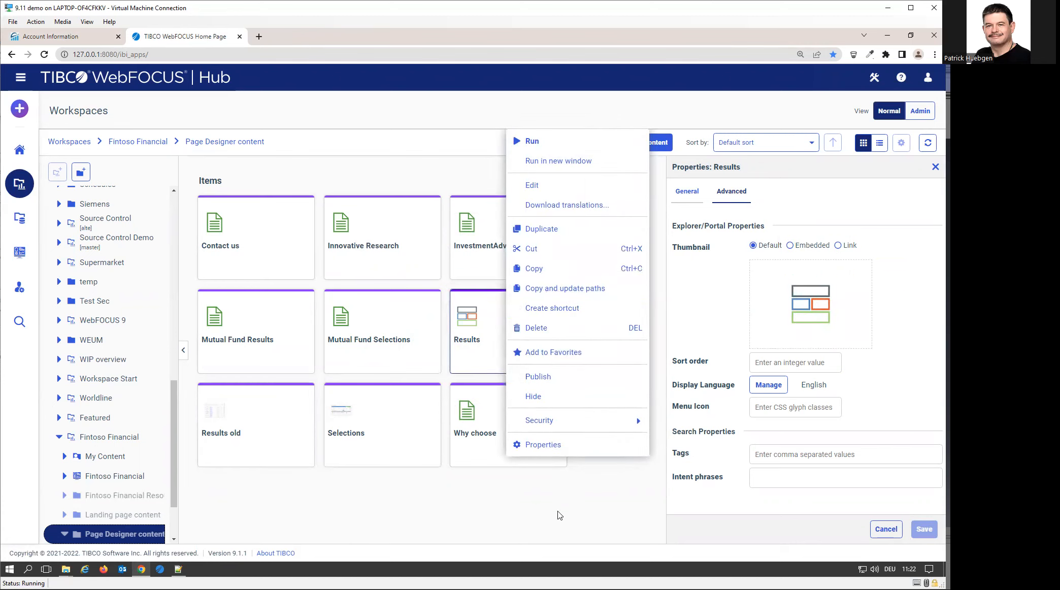
pyautogui.click(900, 550)
pyautogui.click(886, 529)
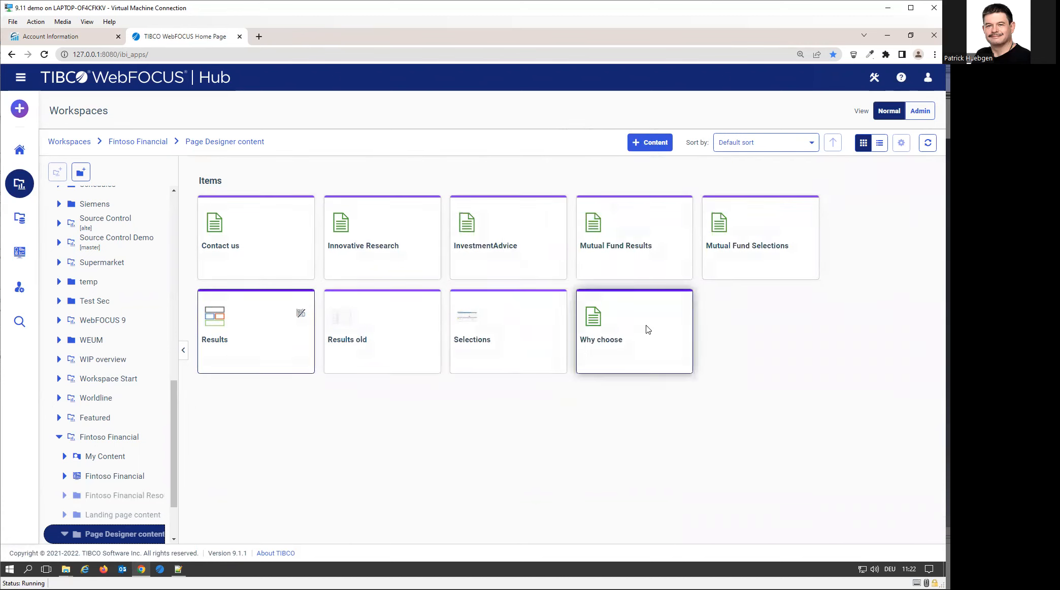
# Publish the Results page and test it by running the Selections page in a new window and opening its results
pyautogui.rightClick(264, 342)
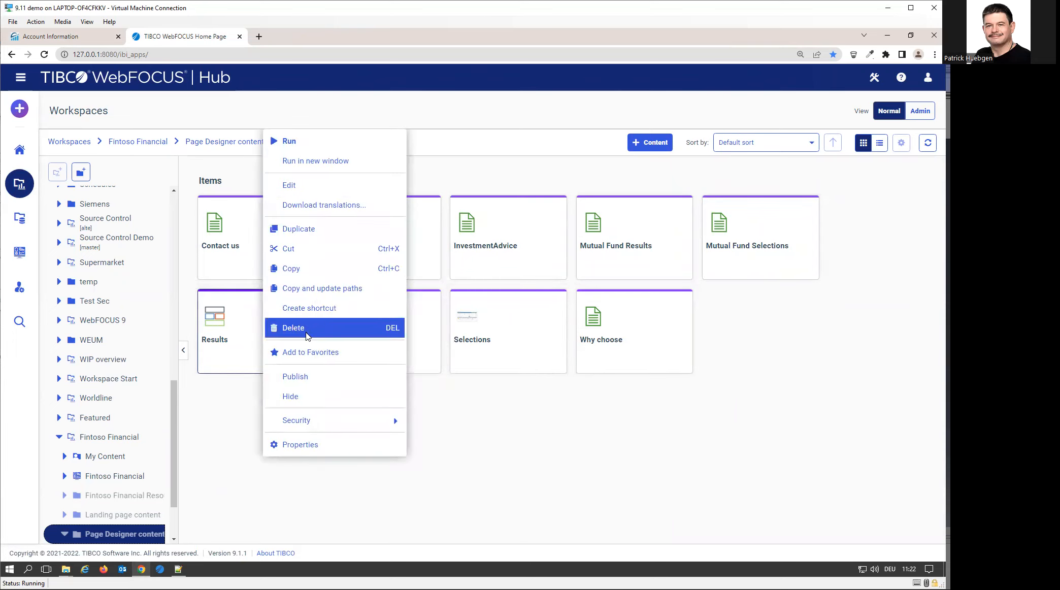
pyautogui.click(305, 375)
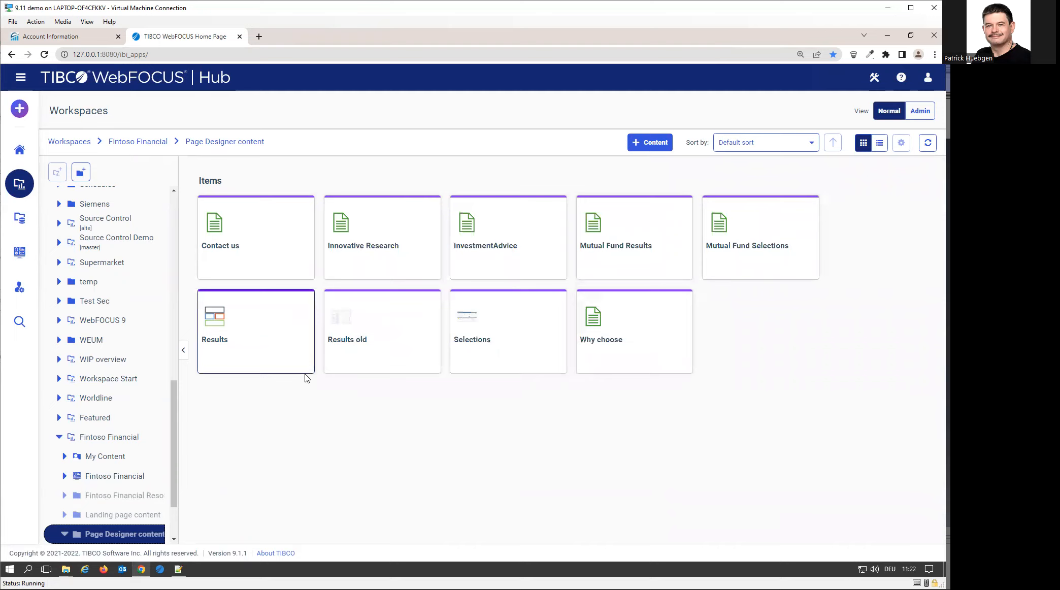
pyautogui.rightClick(505, 348)
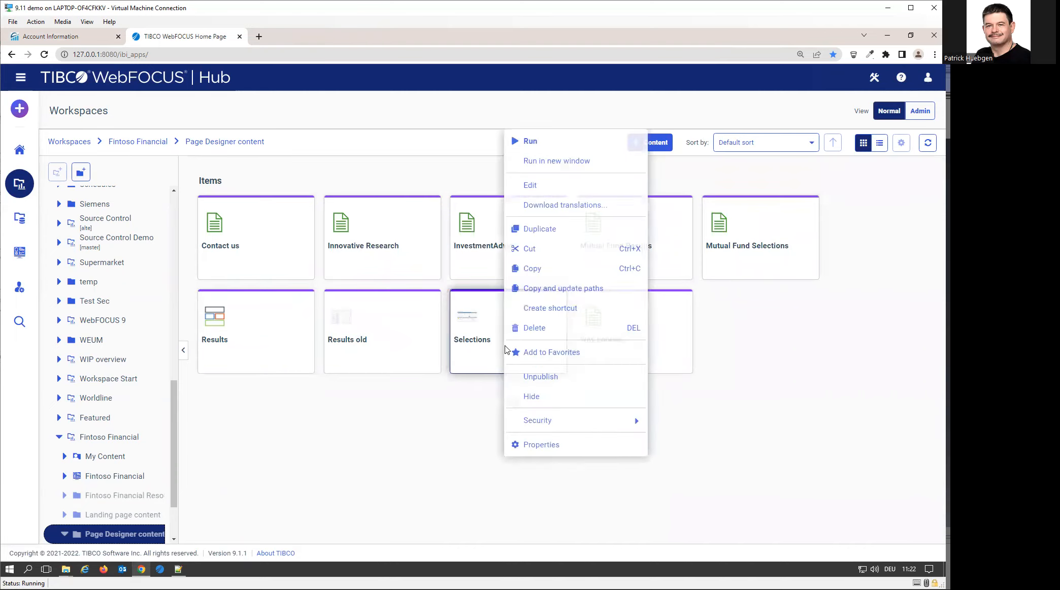
pyautogui.click(557, 161)
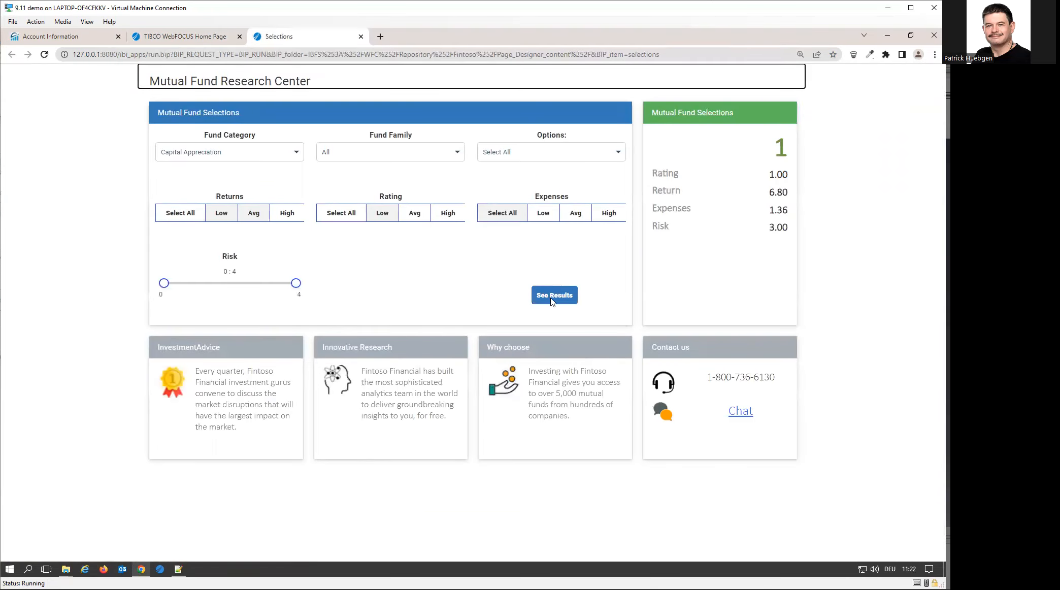
pyautogui.click(552, 299)
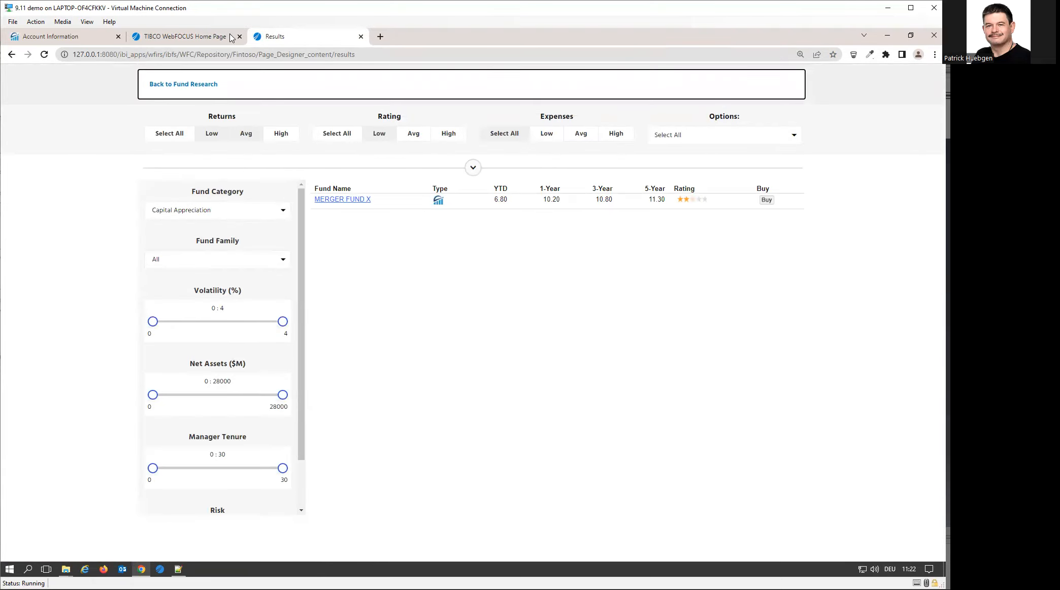
pyautogui.click(194, 36)
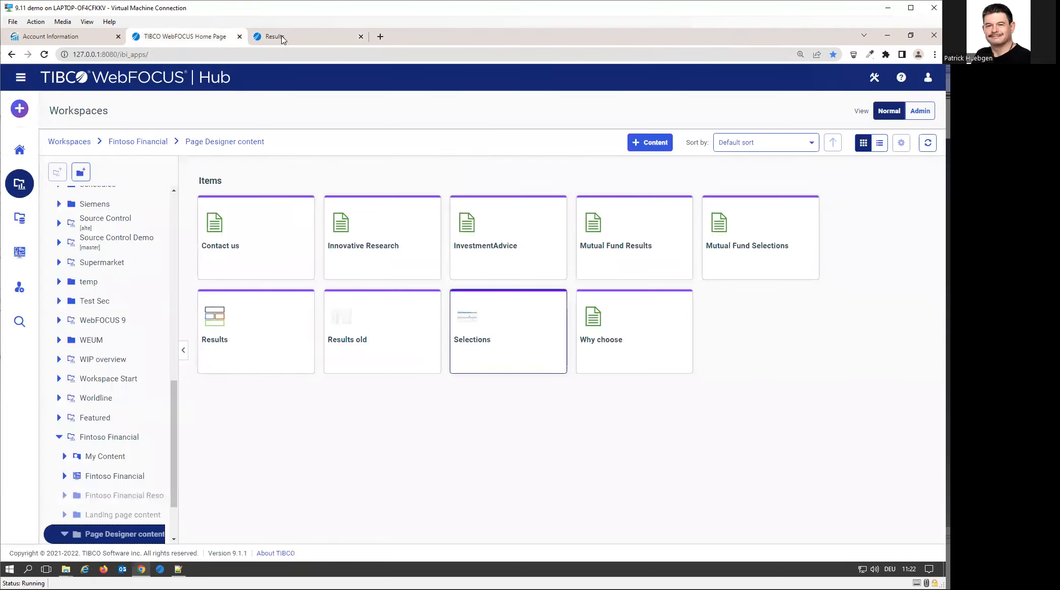
pyautogui.click(361, 36)
# Switch to the embedded Fintoso Financial site, reload it and open its Research page
pyautogui.click(56, 37)
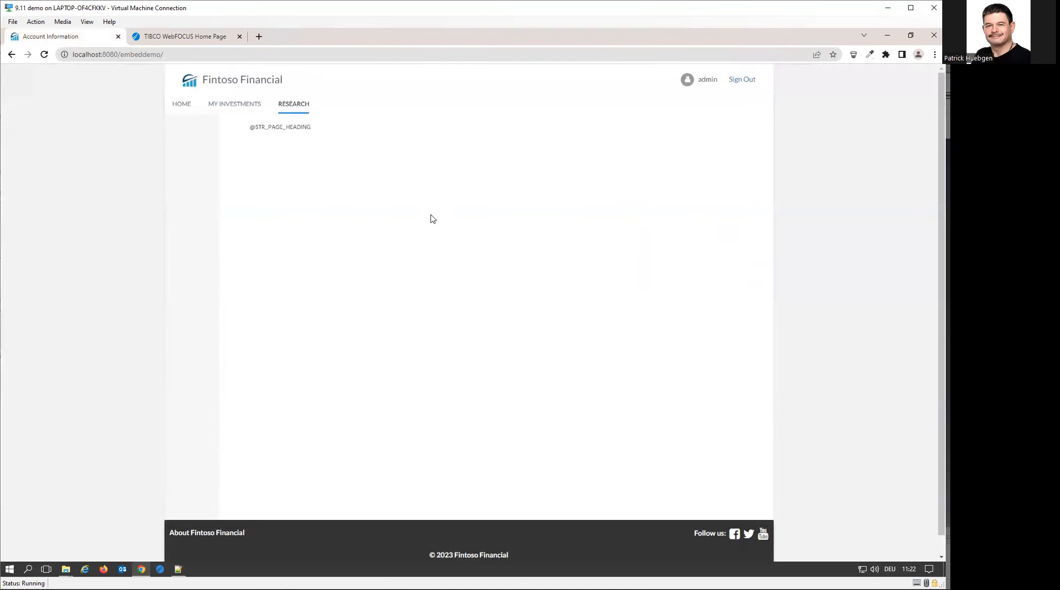
pyautogui.press('F5')
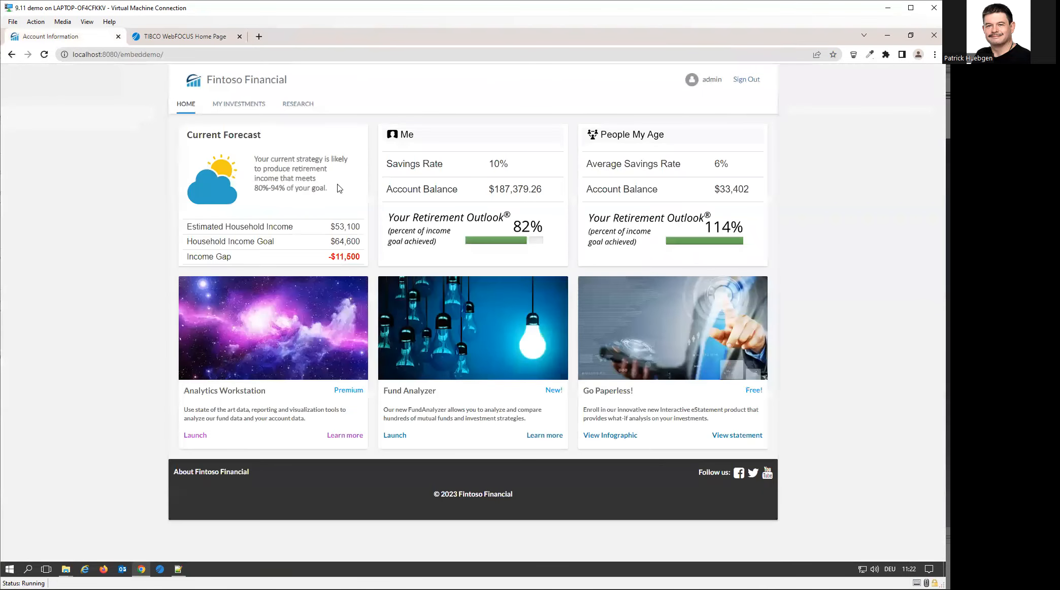
pyautogui.click(297, 108)
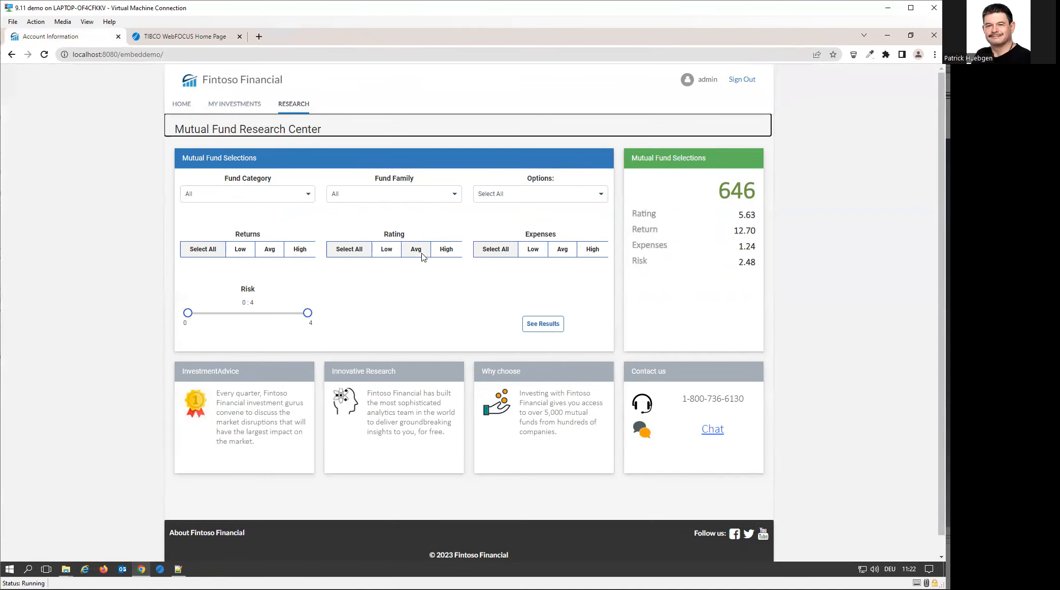
# Filter the mutual funds by High returns, High rating, Avg expenses and No fee Funds, and look through the results
pyautogui.click(446, 253)
pyautogui.click(565, 252)
pyautogui.click(308, 255)
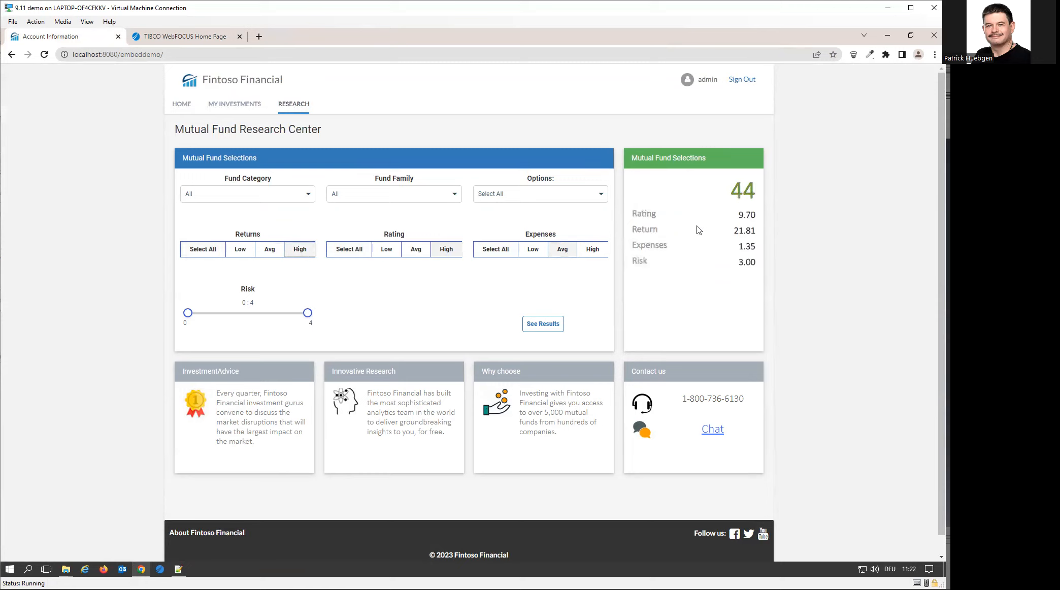
pyautogui.click(503, 194)
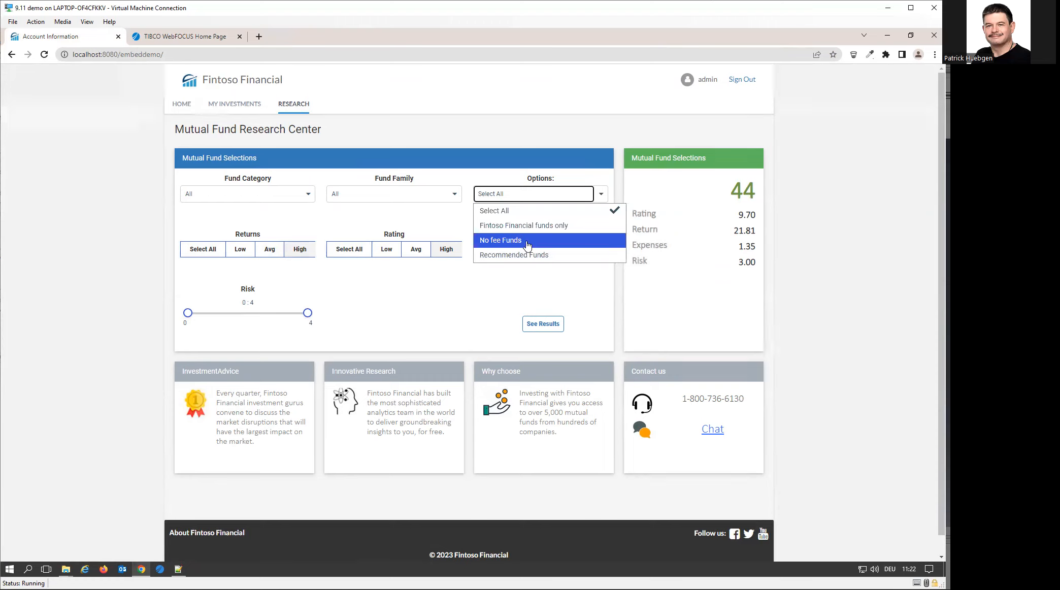
pyautogui.click(713, 299)
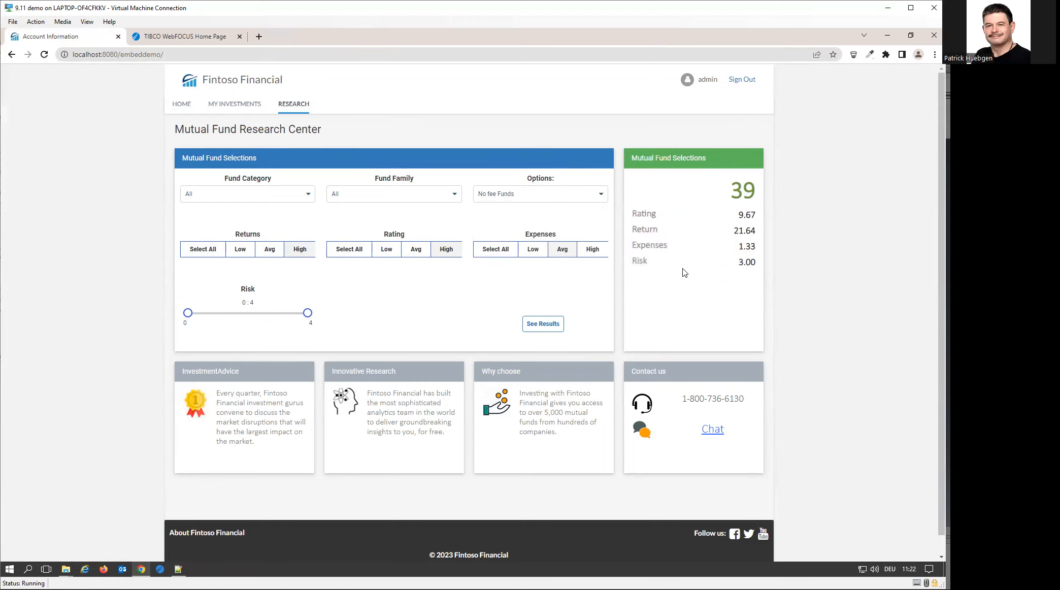
pyautogui.click(543, 325)
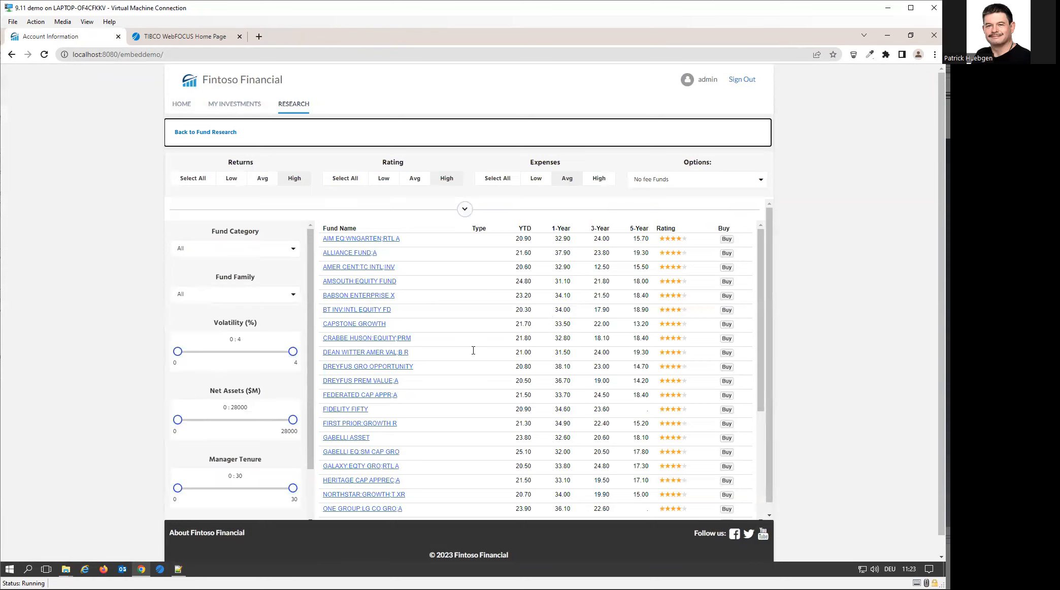
pyautogui.scroll(-3, 478, 349)
pyautogui.scroll(3, 477, 349)
# Return to the fund research page, set the fund category to International and show the results
pyautogui.click(196, 133)
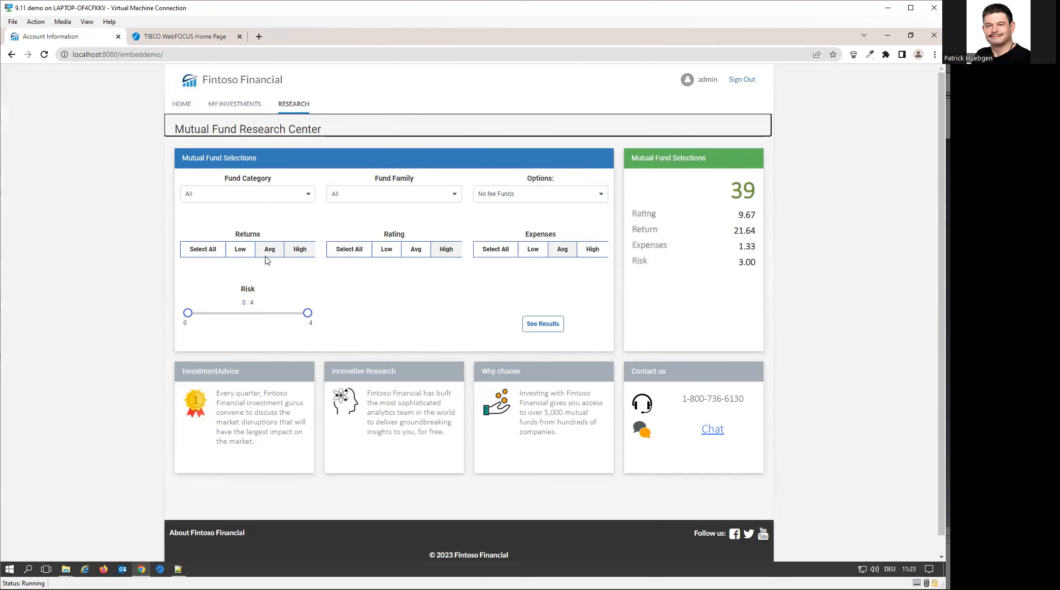
pyautogui.click(245, 194)
pyautogui.click(220, 271)
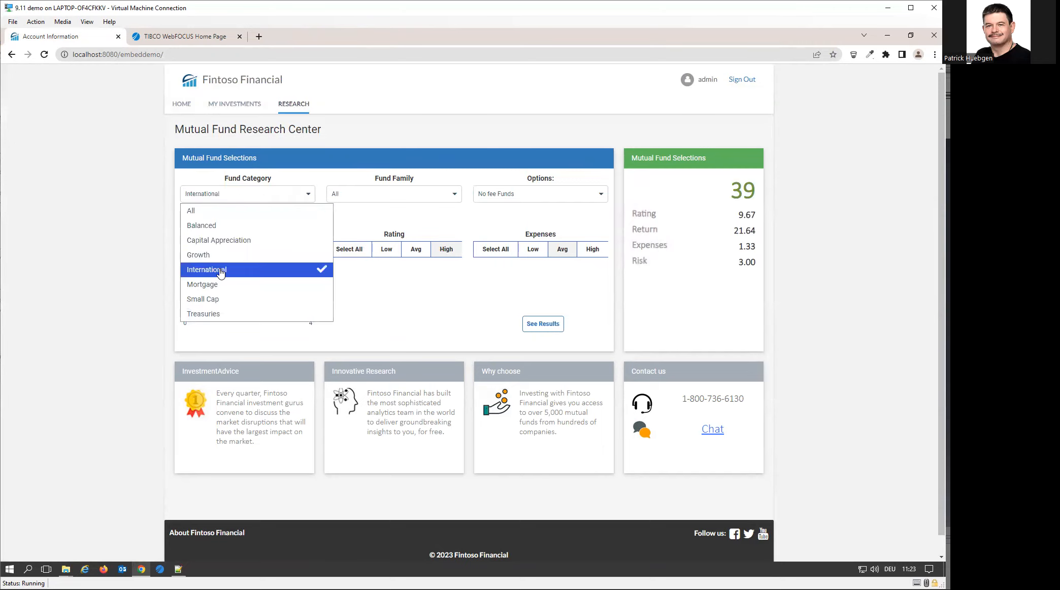
pyautogui.click(436, 322)
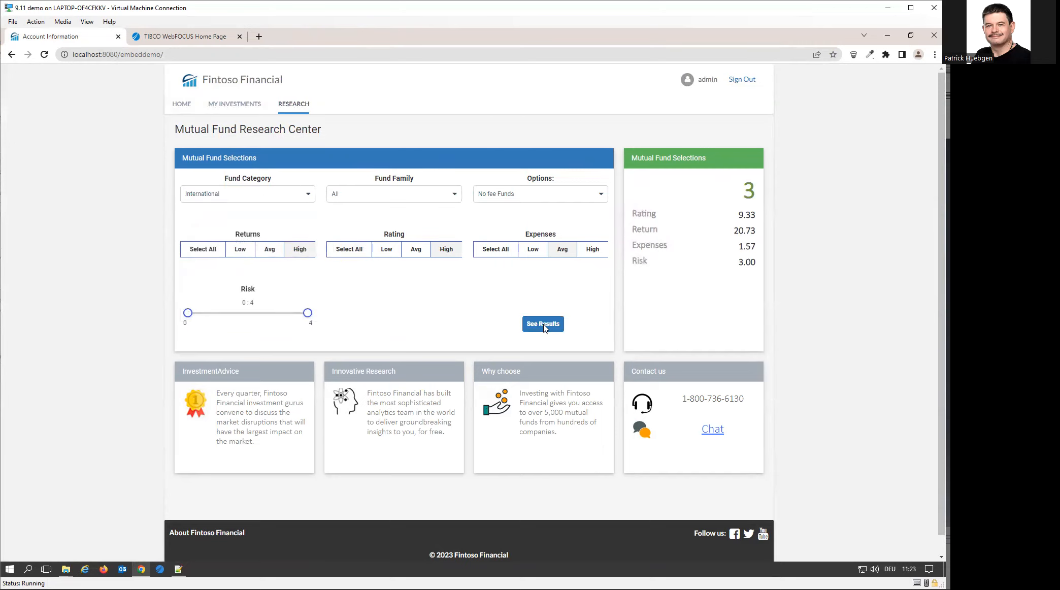
pyautogui.click(543, 324)
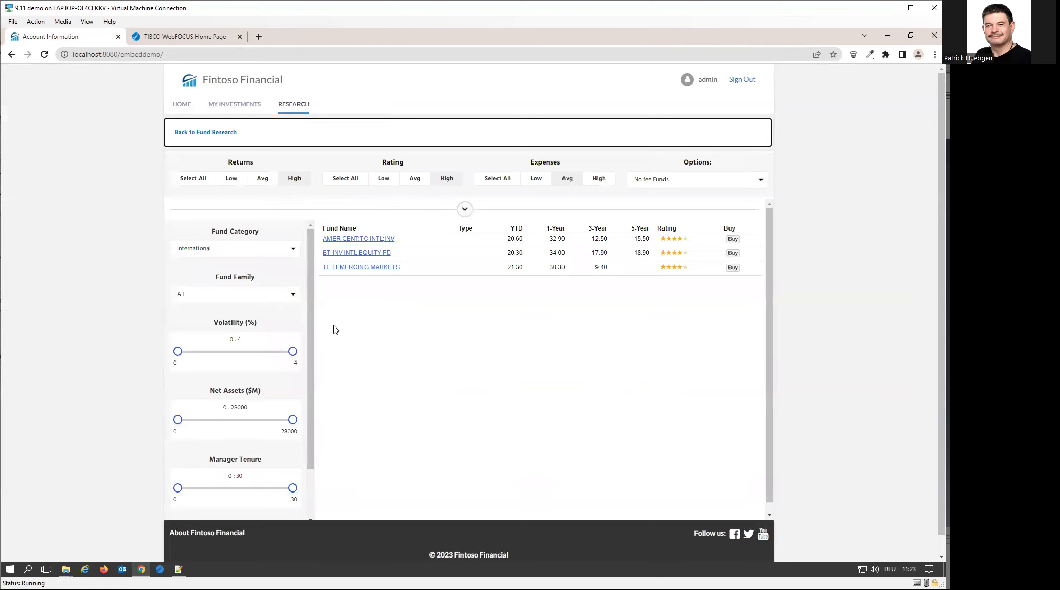
# Check the My Account and Account Analysis pages in the site's My Investments section
pyautogui.click(243, 105)
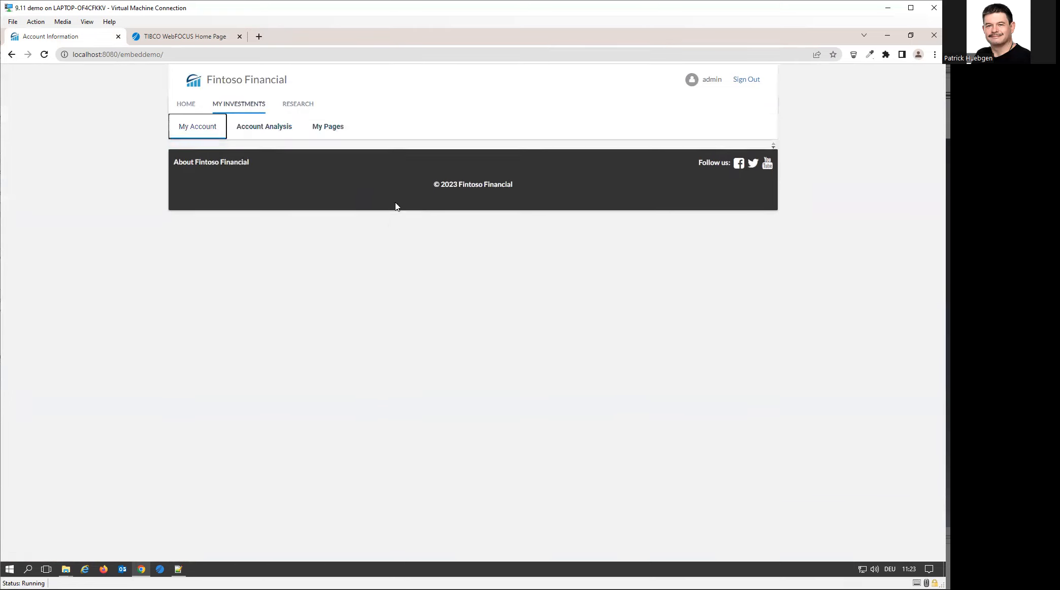
pyautogui.click(267, 131)
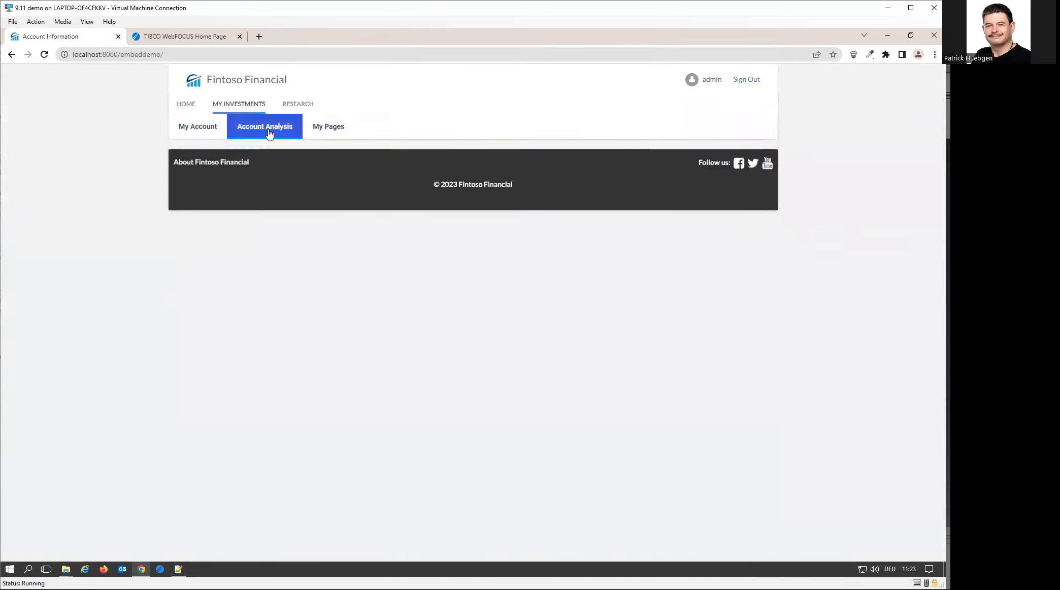
pyautogui.click(204, 130)
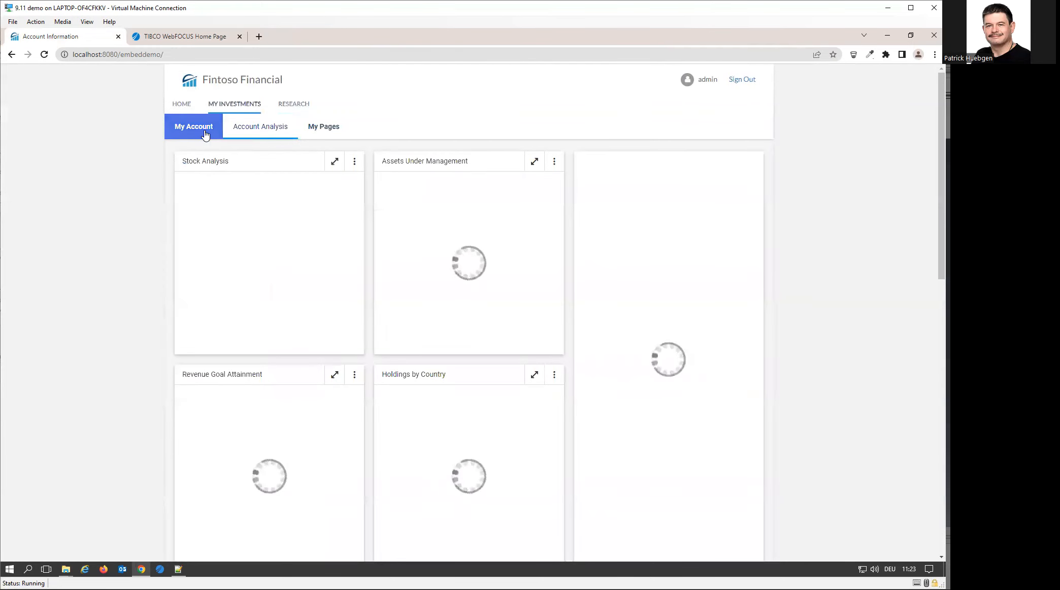
pyautogui.click(242, 131)
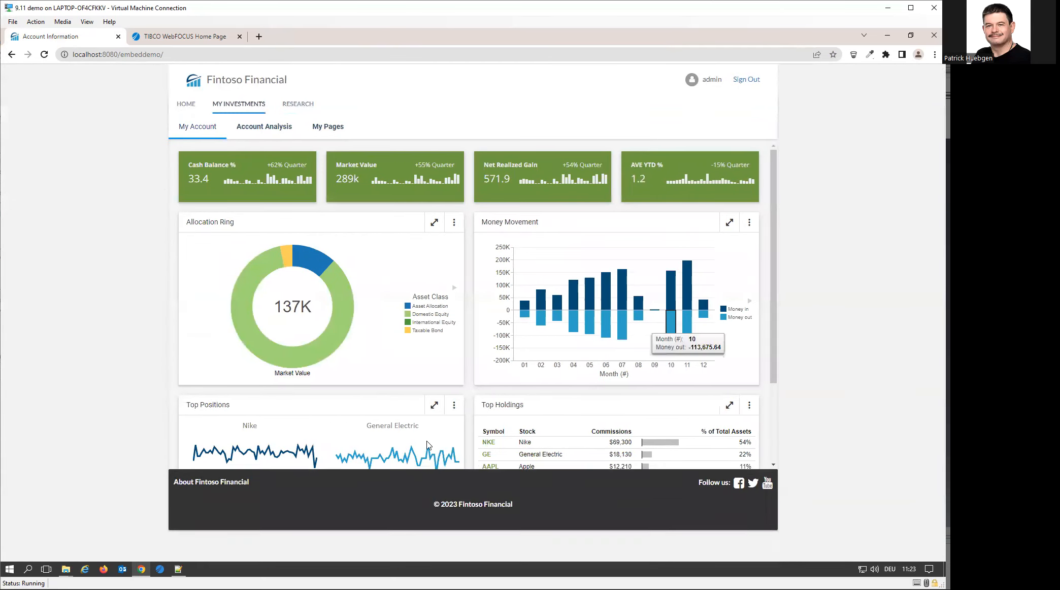
# Switch to the File Explorer window showing the embeddemo js folder and copy its folder path
pyautogui.click(66, 569)
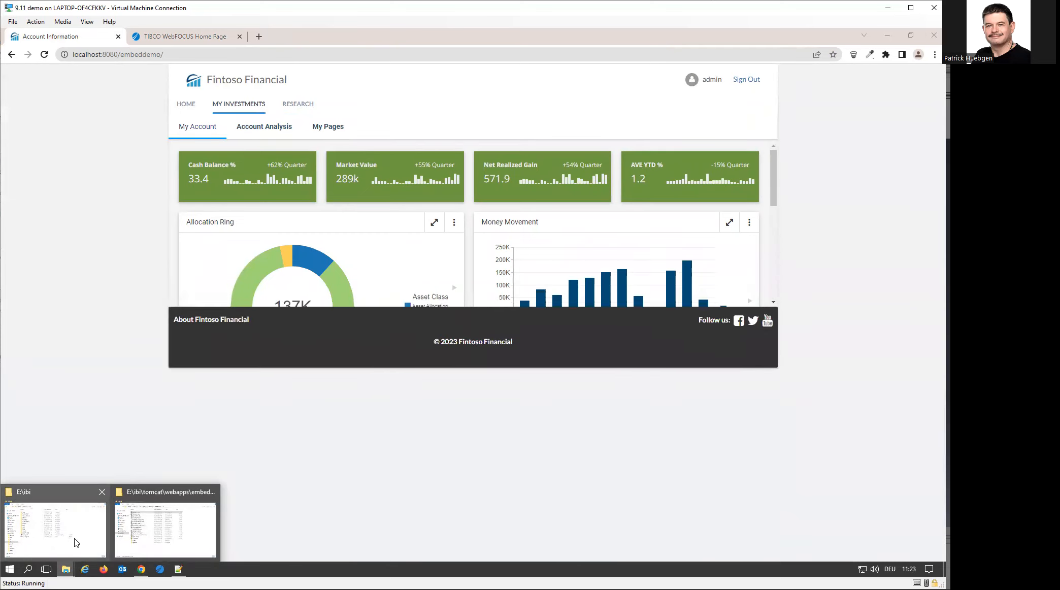
pyautogui.click(162, 535)
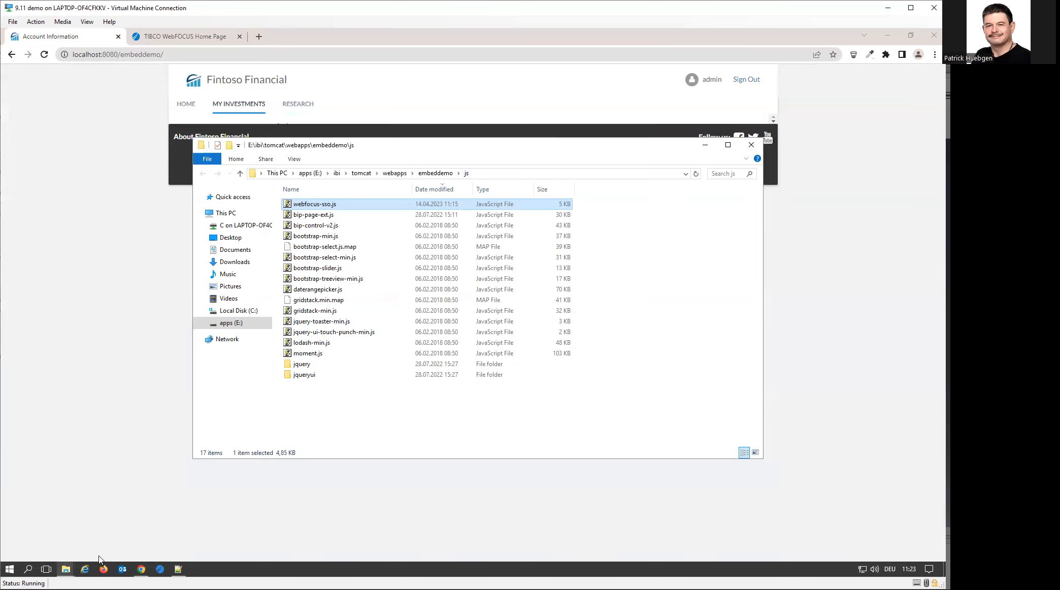
pyautogui.click(489, 175)
pyautogui.hotkey('ctrl', 'c')
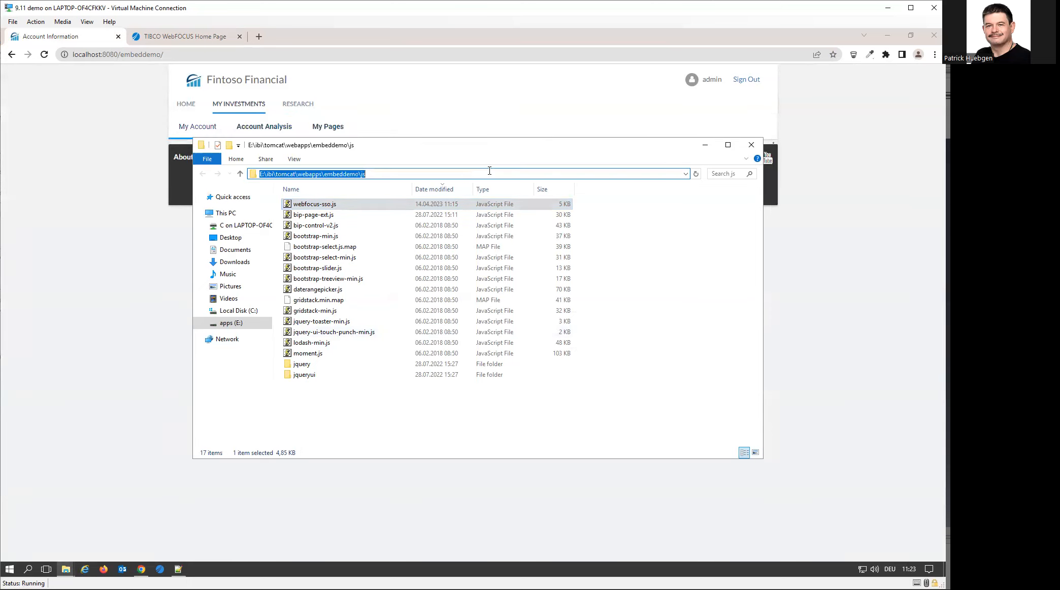
# In the File Explorer window showing E:\ibi, use the copied path to open the parent folder E:\ibi\tomcat\webapps
pyautogui.click(70, 567)
pyautogui.click(56, 528)
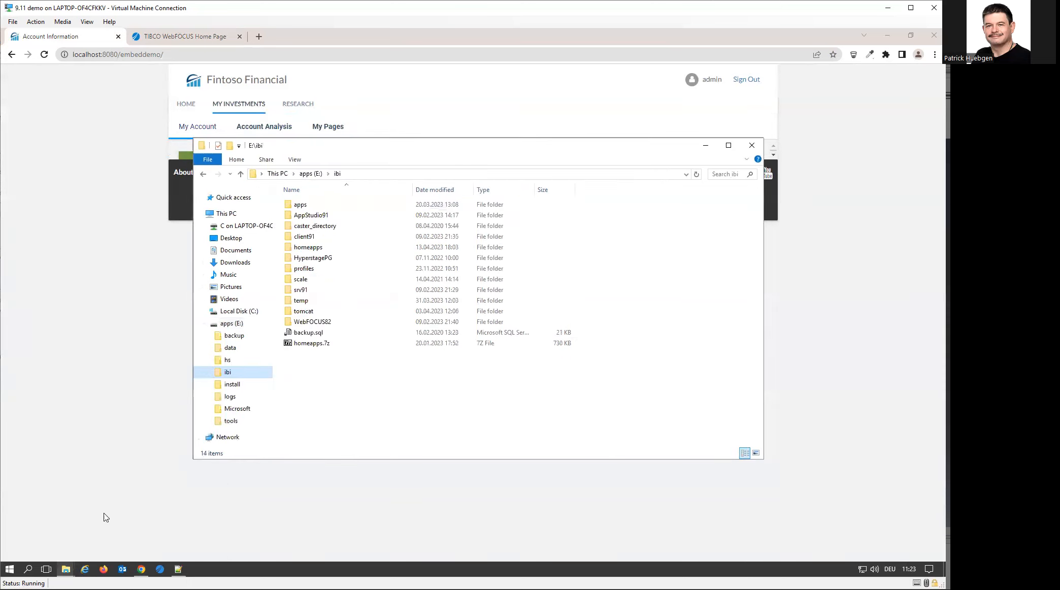
pyautogui.click(508, 174)
pyautogui.hotkey('ctrl', 'v')
pyautogui.press('BackSpace')
pyautogui.press('BackSpace')
pyautogui.press('BackSpace')
pyautogui.press('BackSpace')
pyautogui.press('BackSpace')
pyautogui.press('BackSpace')
pyautogui.press('BackSpace')
pyautogui.press('BackSpace')
pyautogui.press('BackSpace')
pyautogui.press('BackSpace')
pyautogui.press('BackSpace')
pyautogui.press('BackSpace')
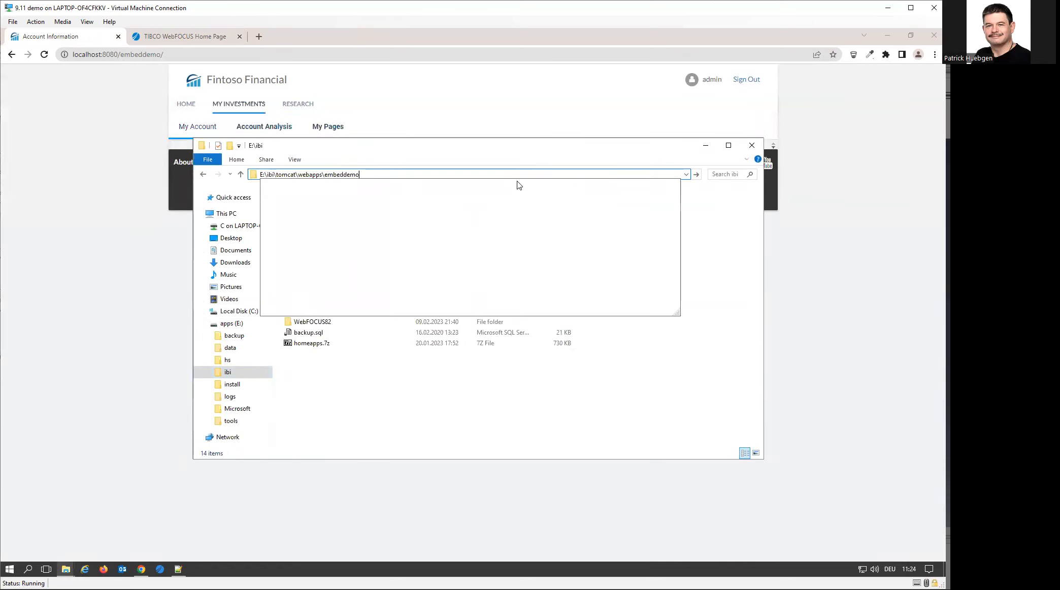
pyautogui.press('Return')
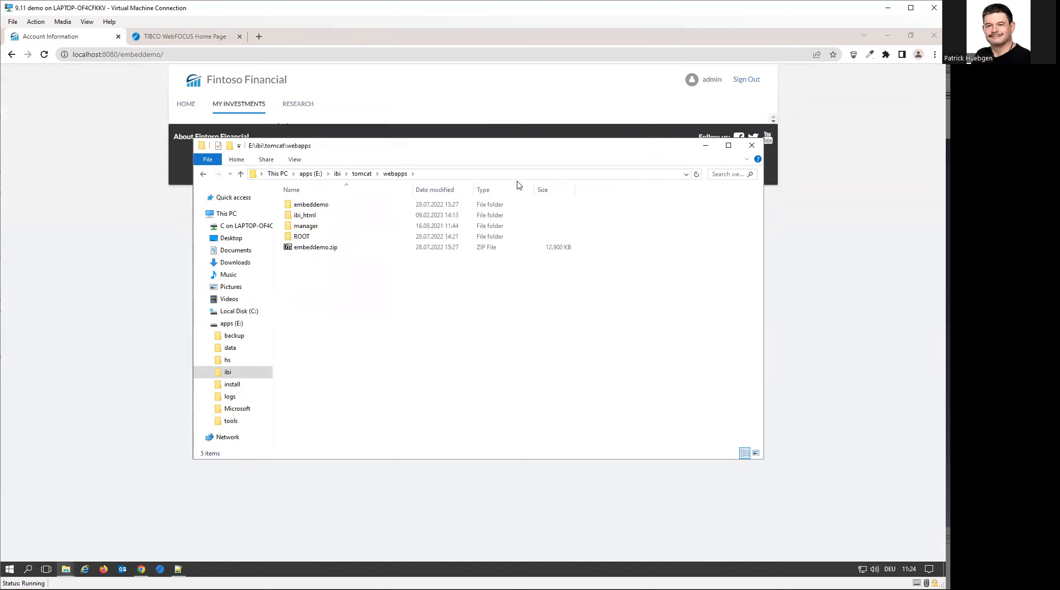
# Move the webapps window away from the js folder window and point out the embeddemo folder and embeddemo.zip
pyautogui.click(335, 205)
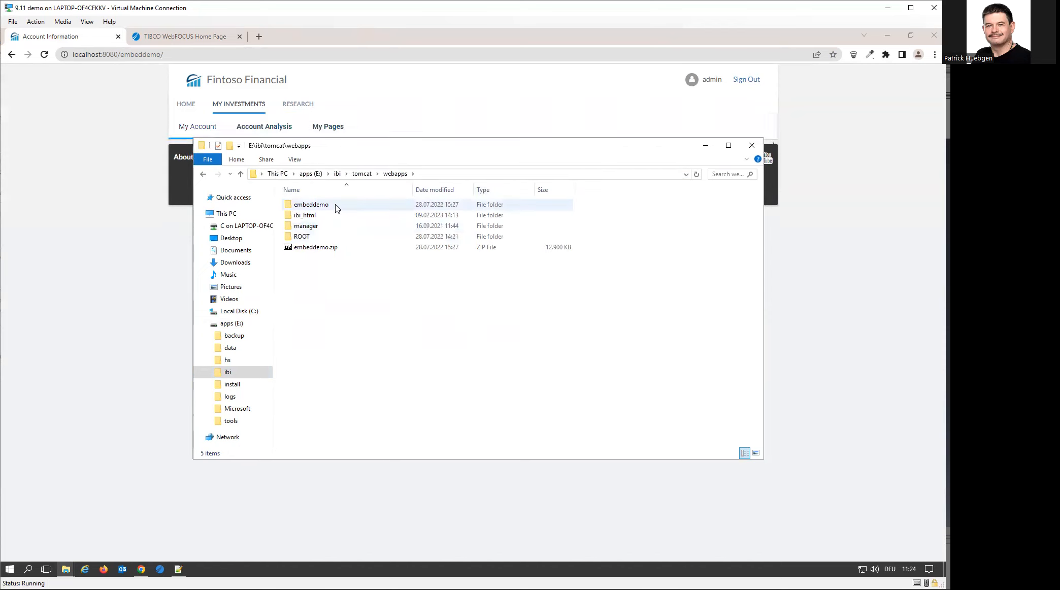
pyautogui.moveTo(419, 147); pyautogui.dragTo(624, 235)
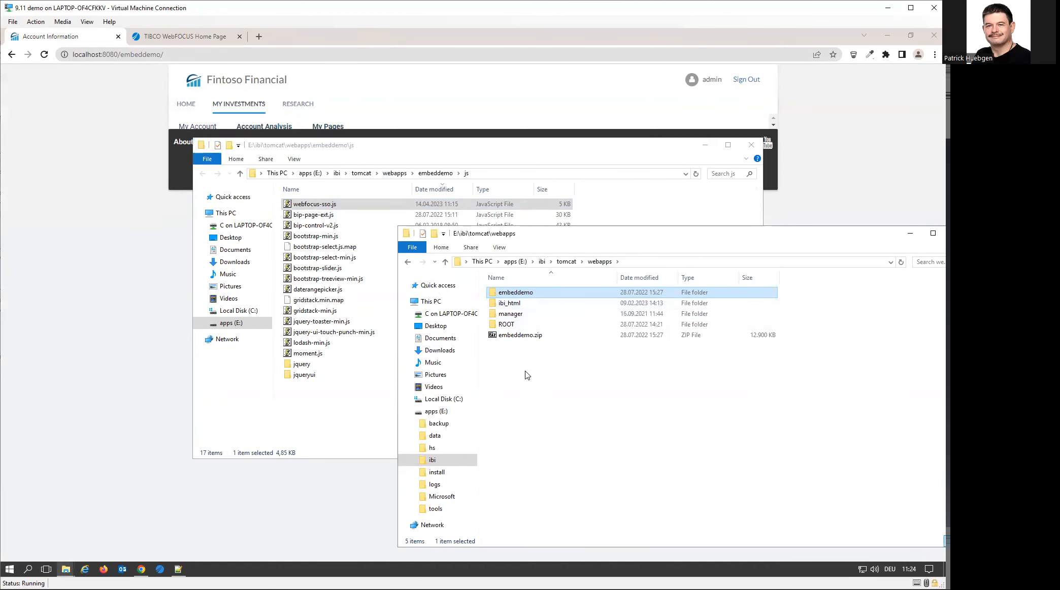
pyautogui.click(545, 337)
pyautogui.click(537, 336)
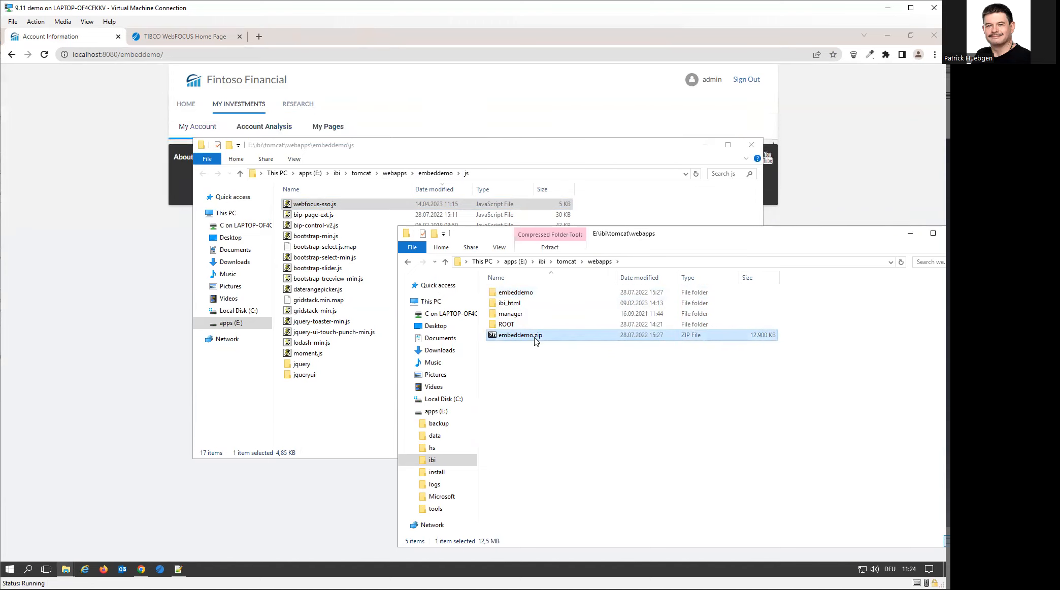
pyautogui.click(554, 408)
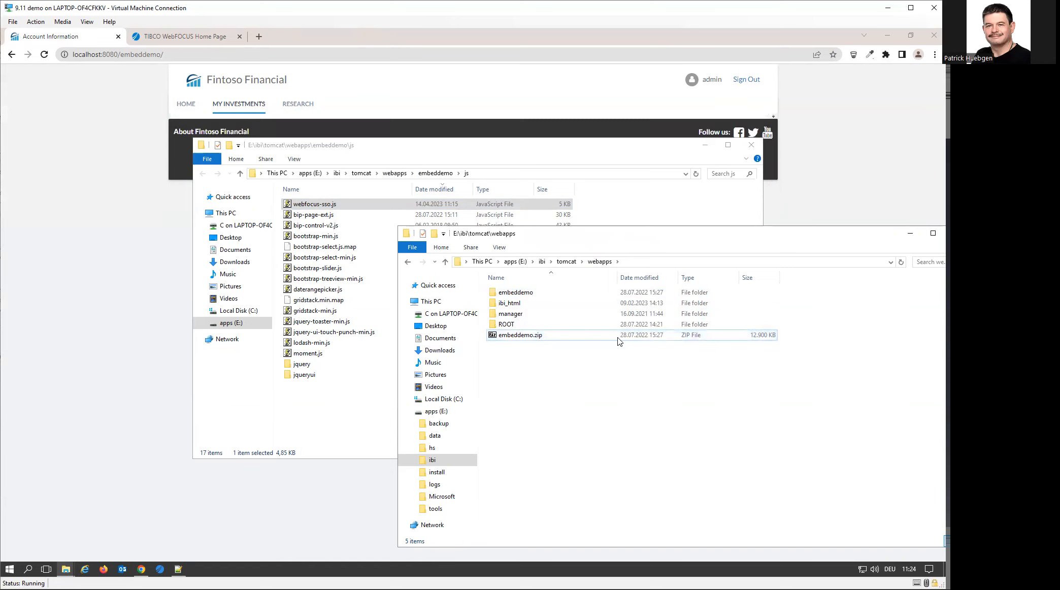
# Open the embeddemo.zip archive, examine the contents of its embeddemo folder and return to the webapps window
pyautogui.doubleClick(544, 336)
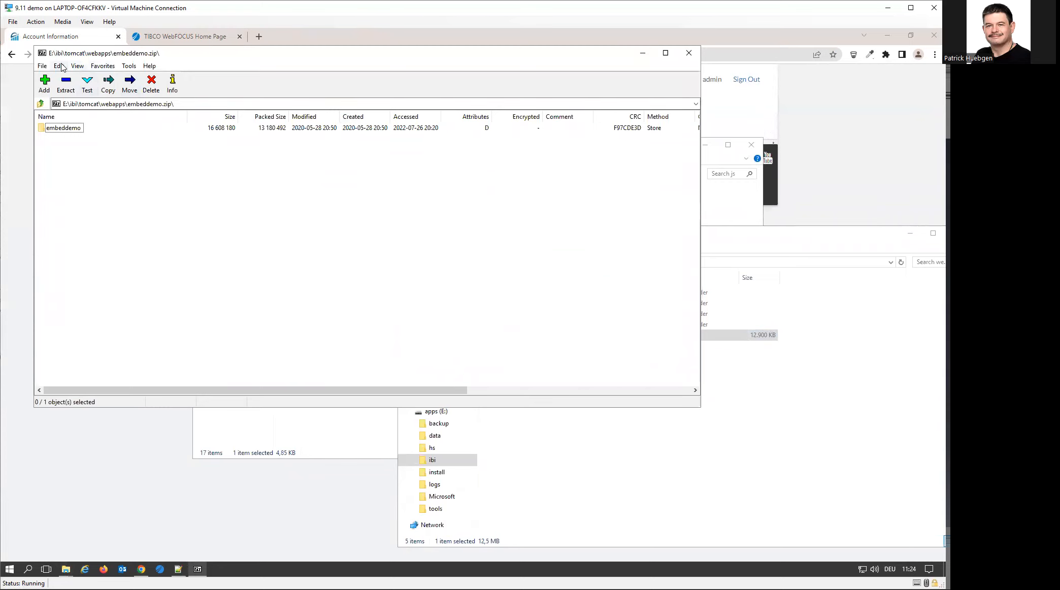
pyautogui.click(59, 131)
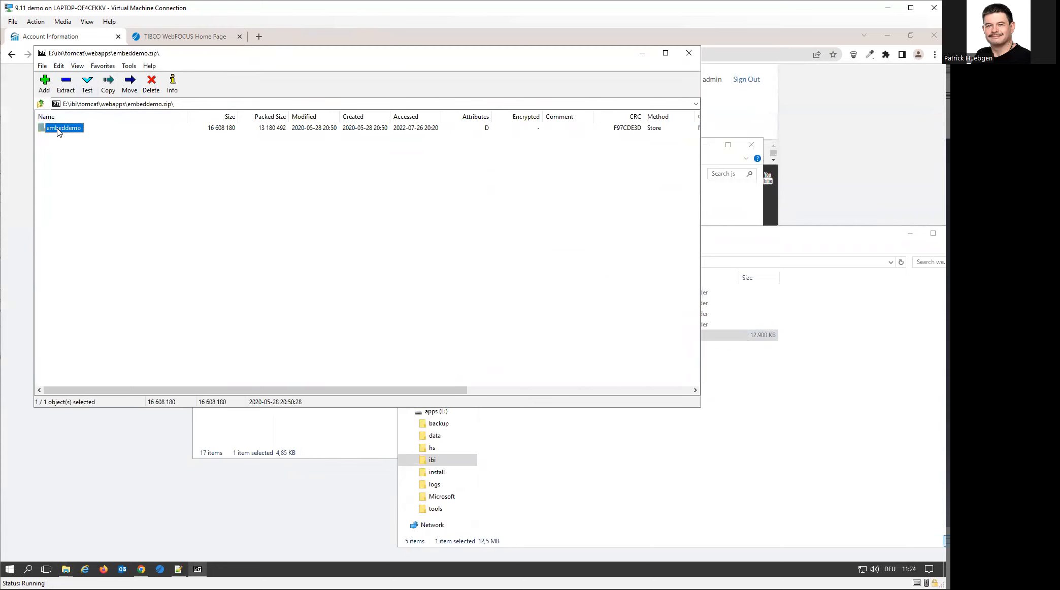
pyautogui.doubleClick(56, 129)
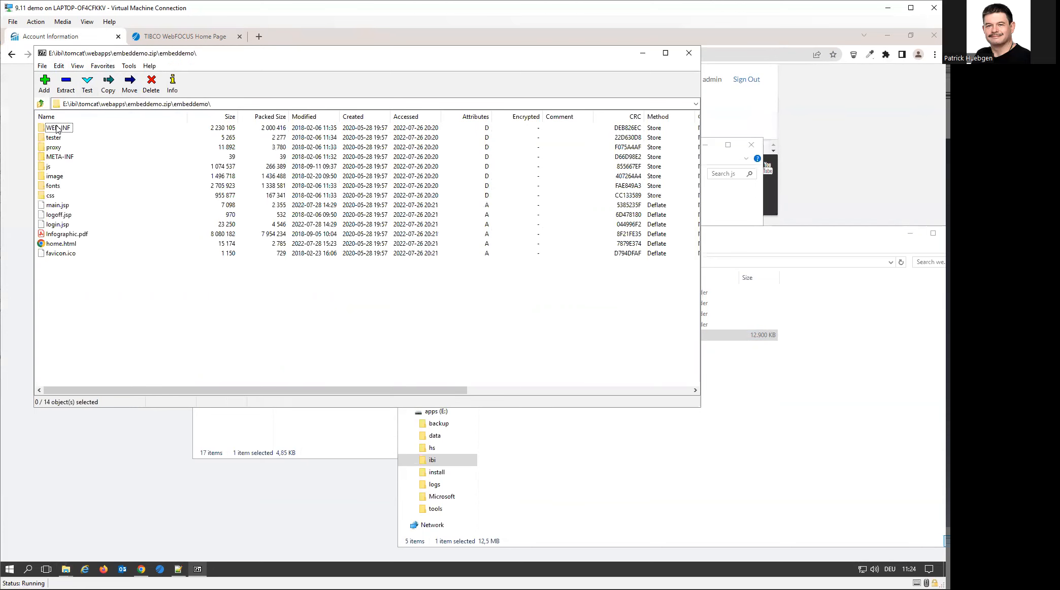
pyautogui.click(713, 484)
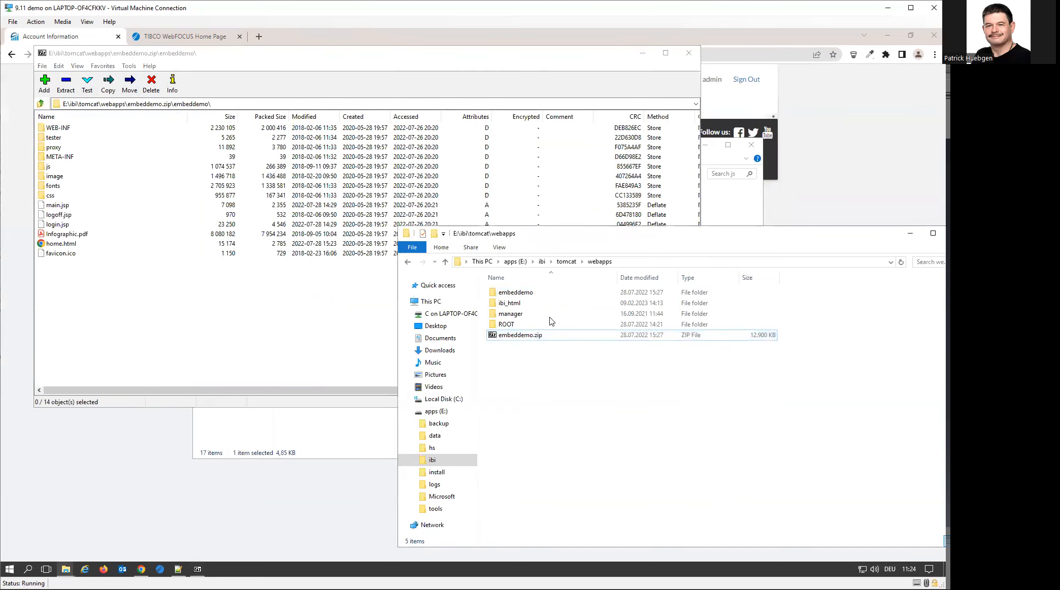
# Compare the contents of the extracted embeddemo folder with the embeddemo.zip archive and close the archive window
pyautogui.doubleClick(505, 293)
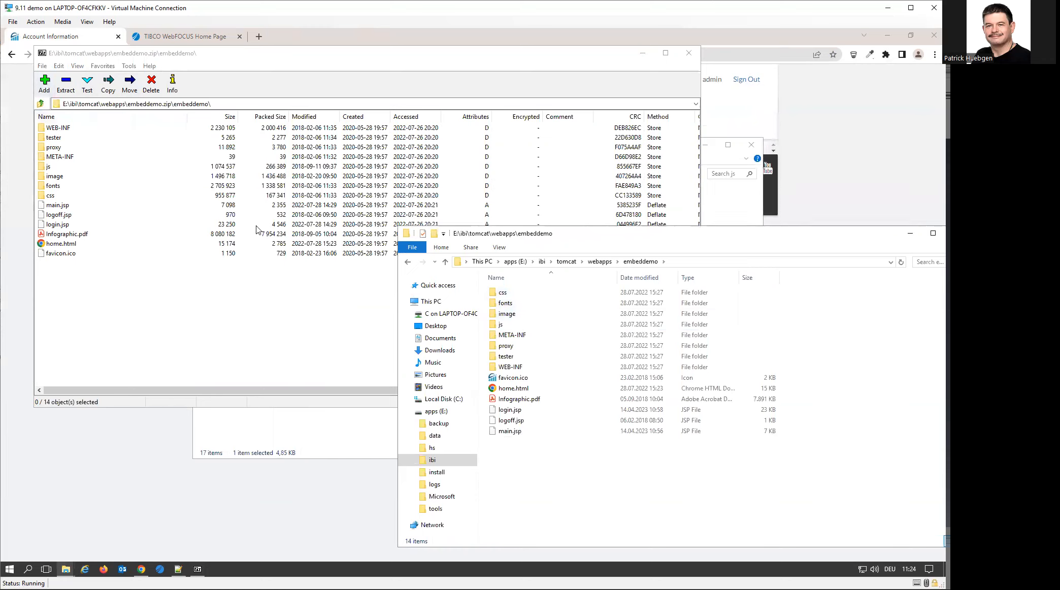
pyautogui.click(601, 262)
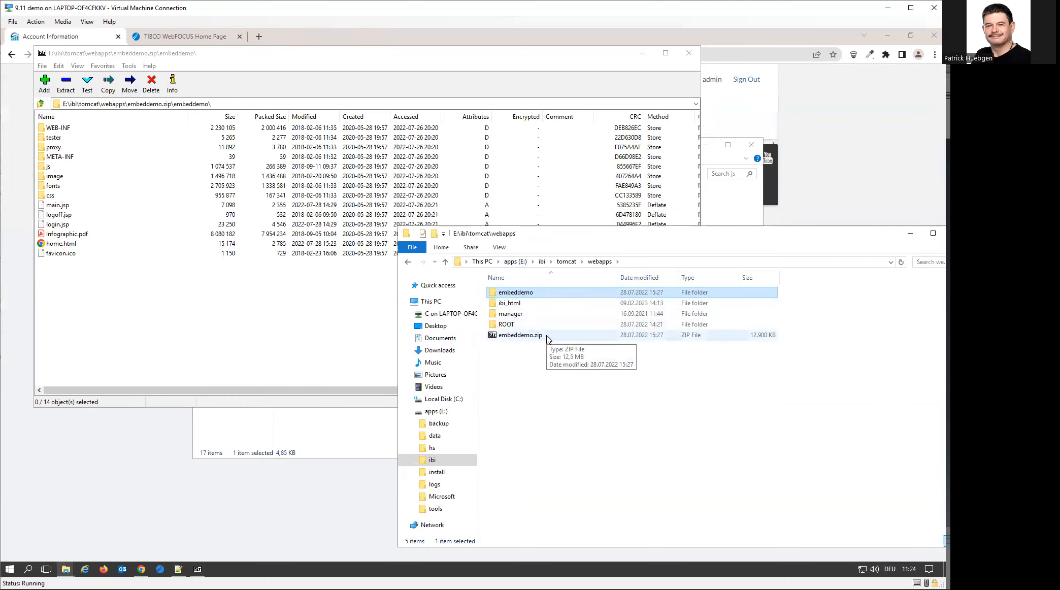
pyautogui.click(694, 58)
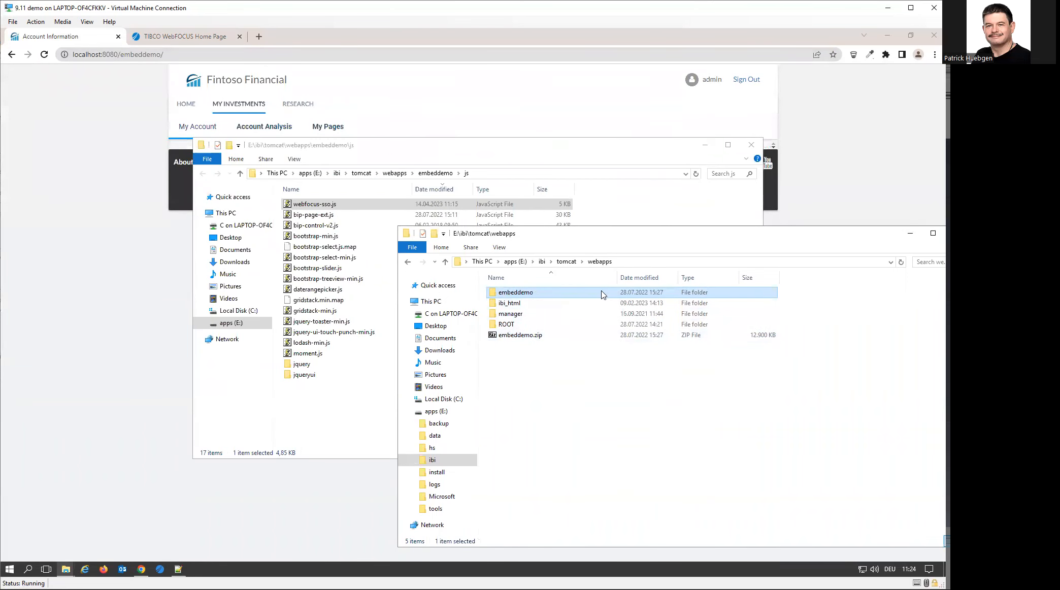
pyautogui.doubleClick(573, 293)
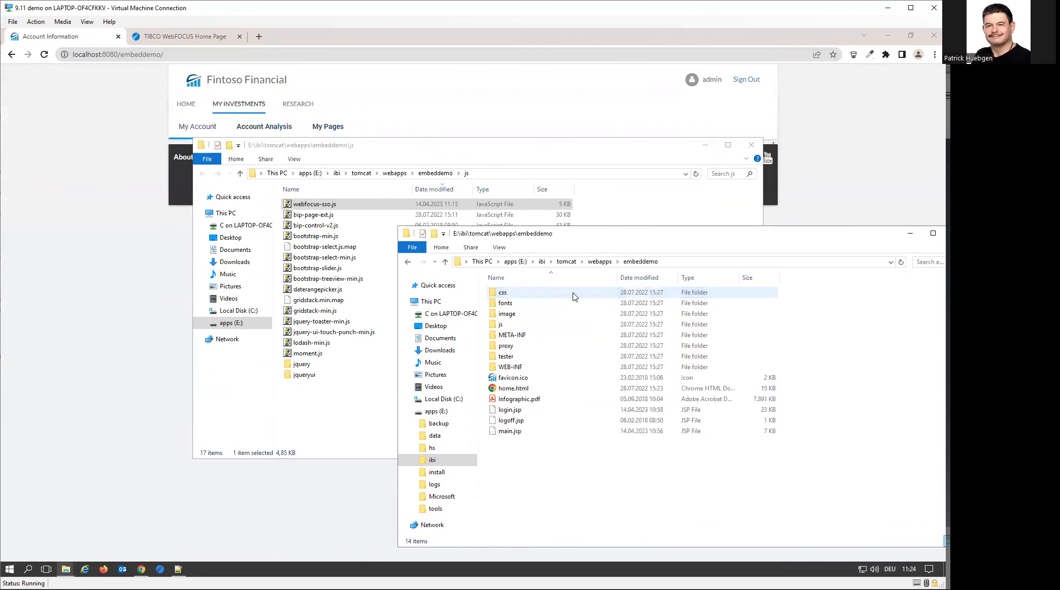
pyautogui.click(600, 261)
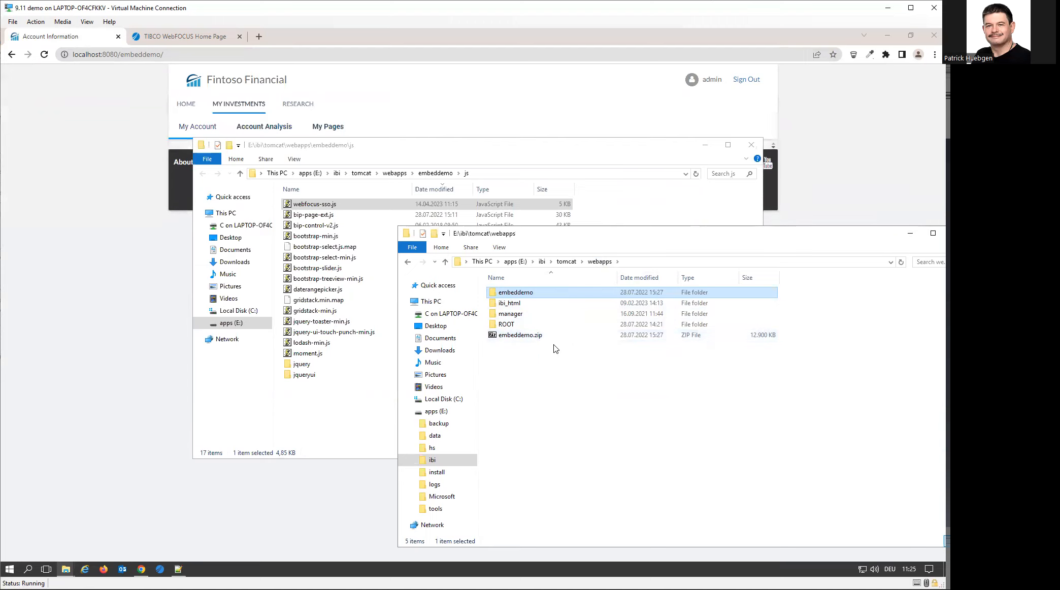
pyautogui.doubleClick(527, 294)
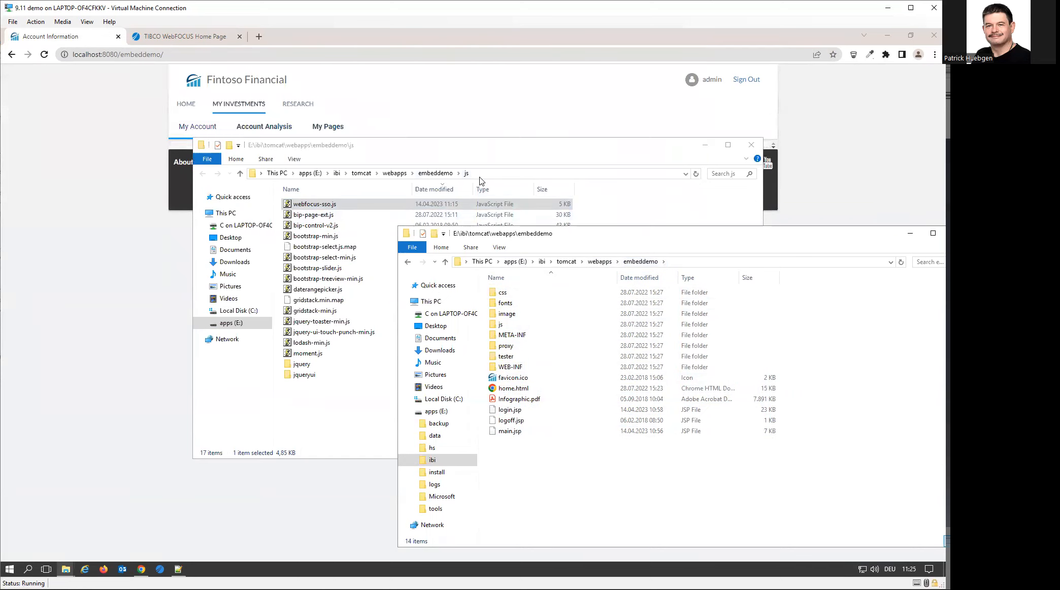
# Open webfocus-sso.js from the embeddemo js folder window in Notepad++
pyautogui.click(319, 205)
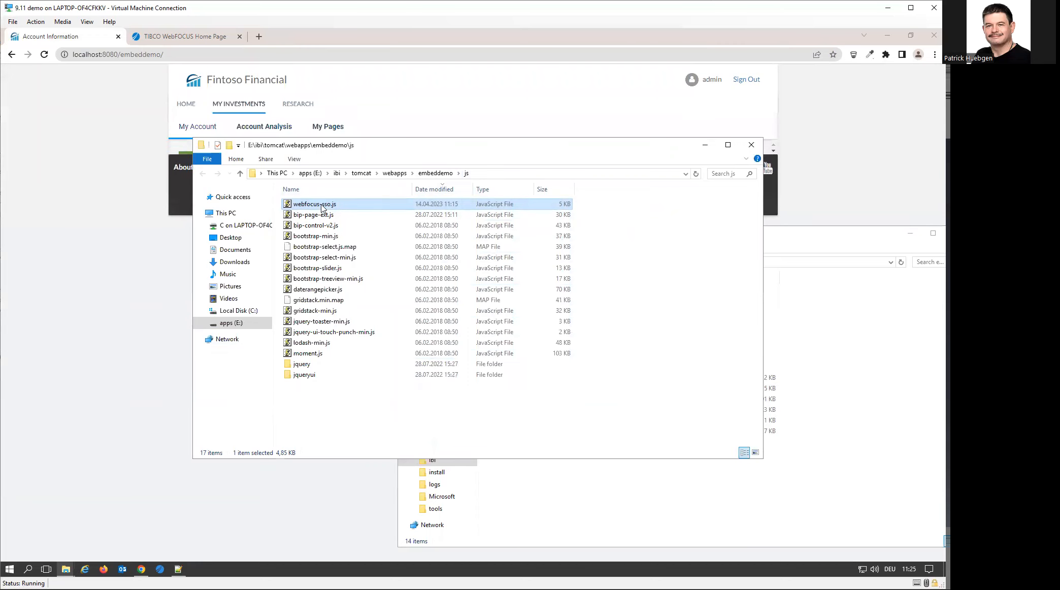
pyautogui.rightClick(338, 206)
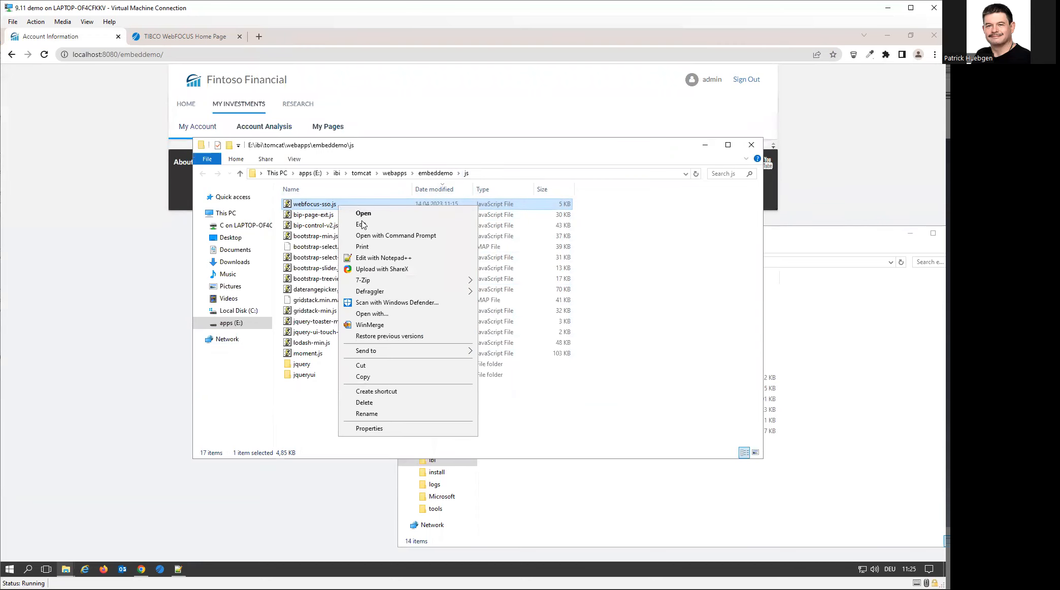
pyautogui.click(410, 257)
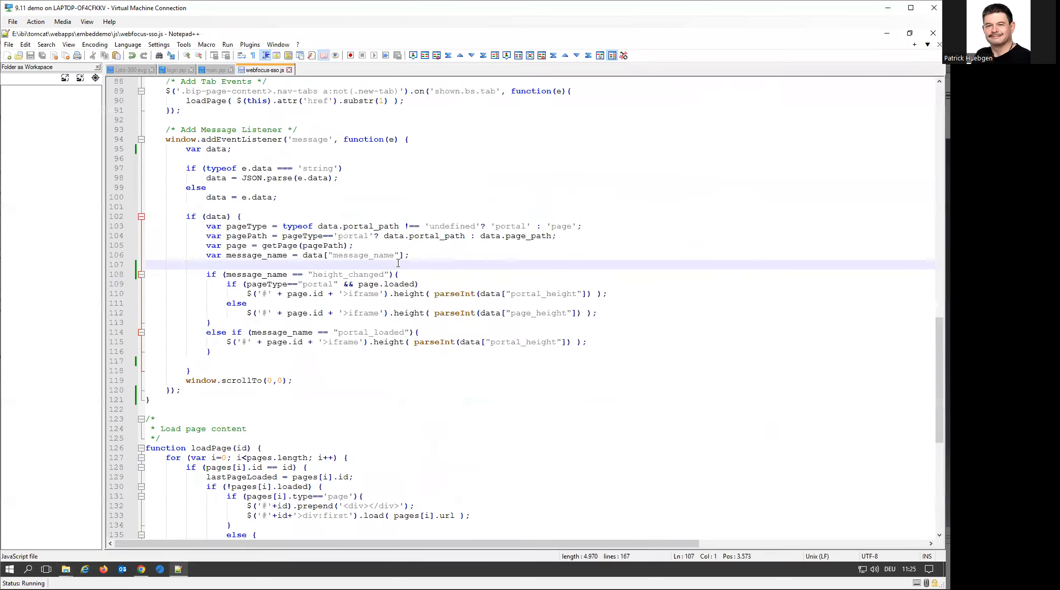
# Find the pages array near the beginning of webfocus-sso.js and highlight its Home, My Investments and Research entries
pyautogui.scroll(20, 398, 263)
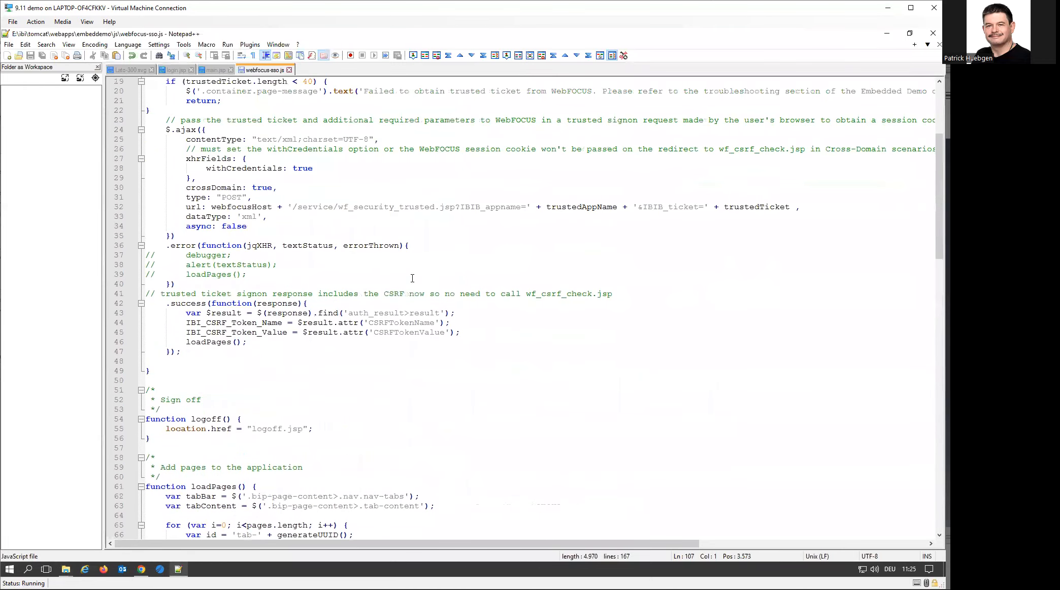
pyautogui.scroll(6, 413, 278)
pyautogui.scroll(-4, 414, 279)
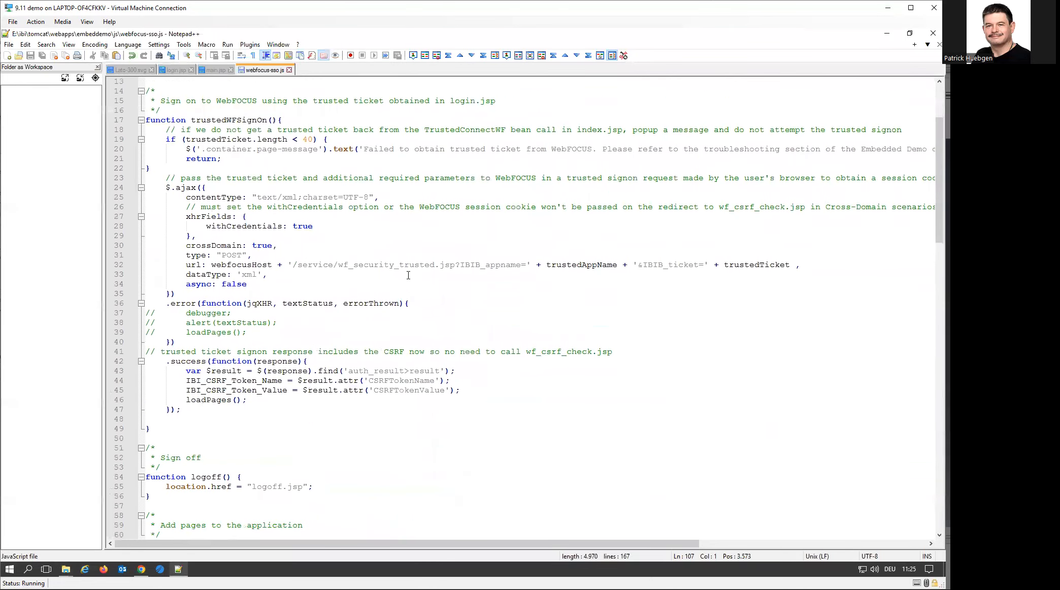
pyautogui.scroll(4, 414, 278)
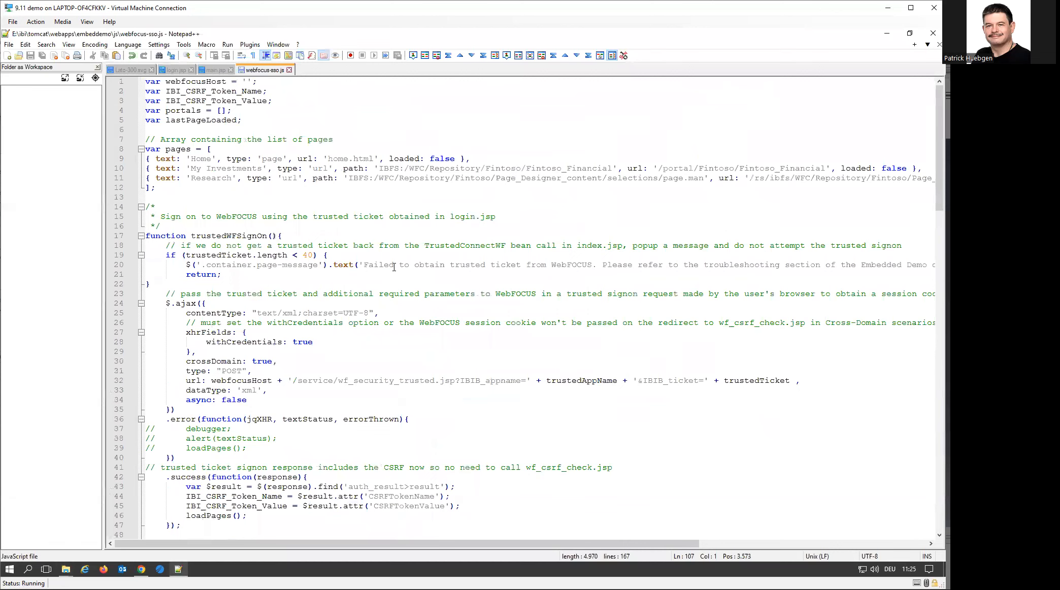
pyautogui.moveTo(155, 150); pyautogui.dragTo(449, 178)
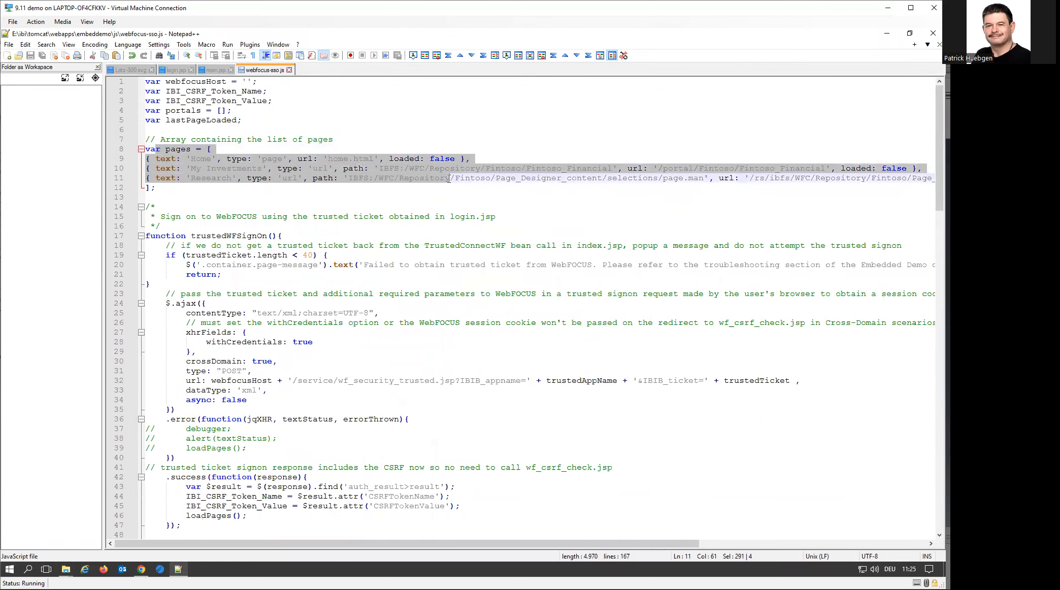
# Switch to Chrome to view the Home page of the Fintoso Financial site, and return to webfocus-sso.js in Notepad++
pyautogui.click(142, 569)
pyautogui.click(184, 104)
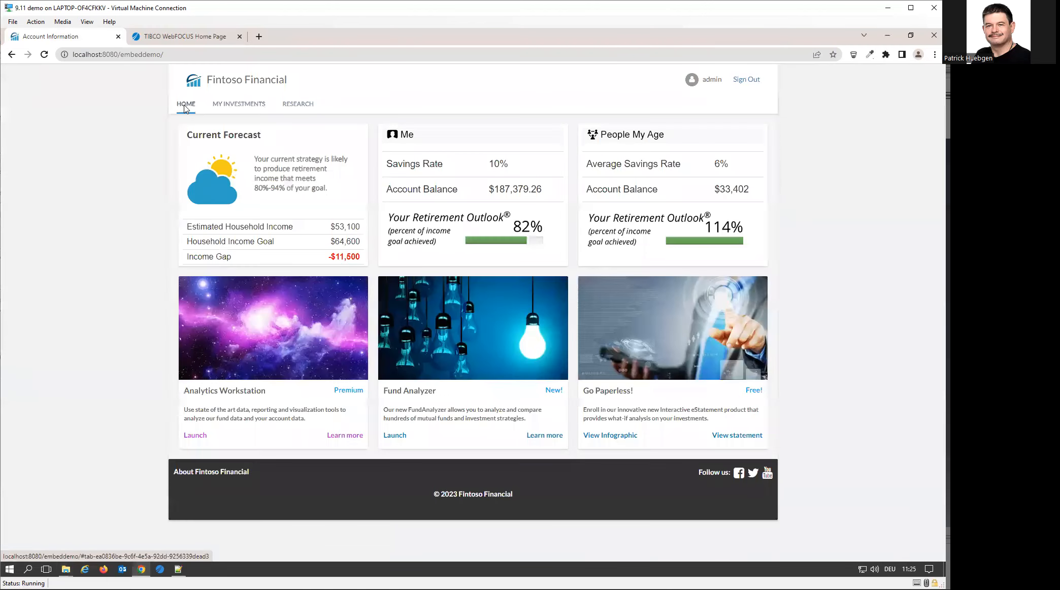
pyautogui.click(179, 568)
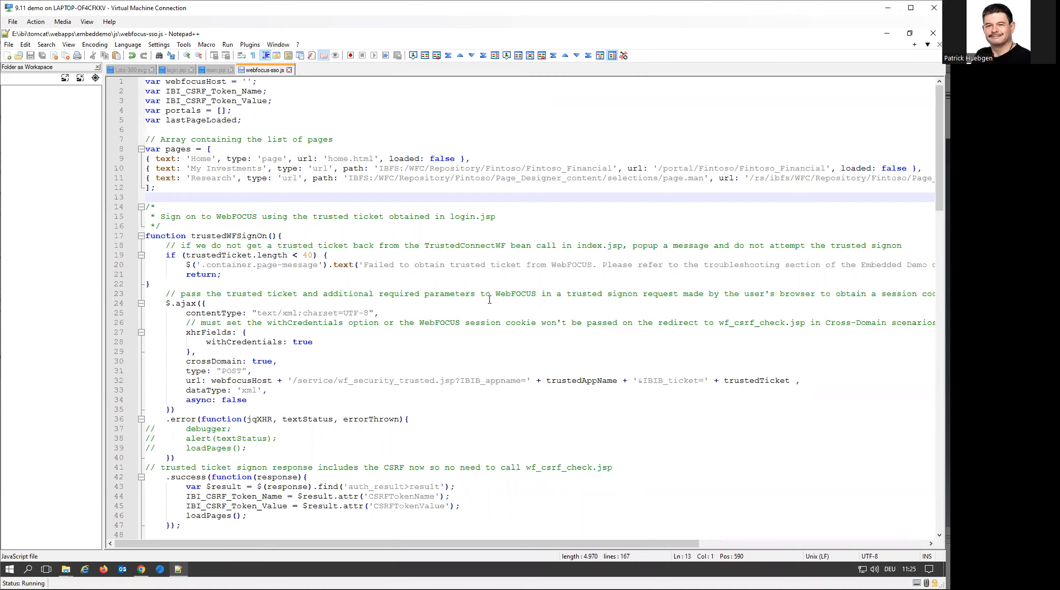
# In the message listener of webfocus-sso.js, comment out the height_changed and portal_loaded block with /* on line 107 and */ on line 117, and save
pyautogui.click(420, 316)
pyautogui.scroll(-15, 421, 315)
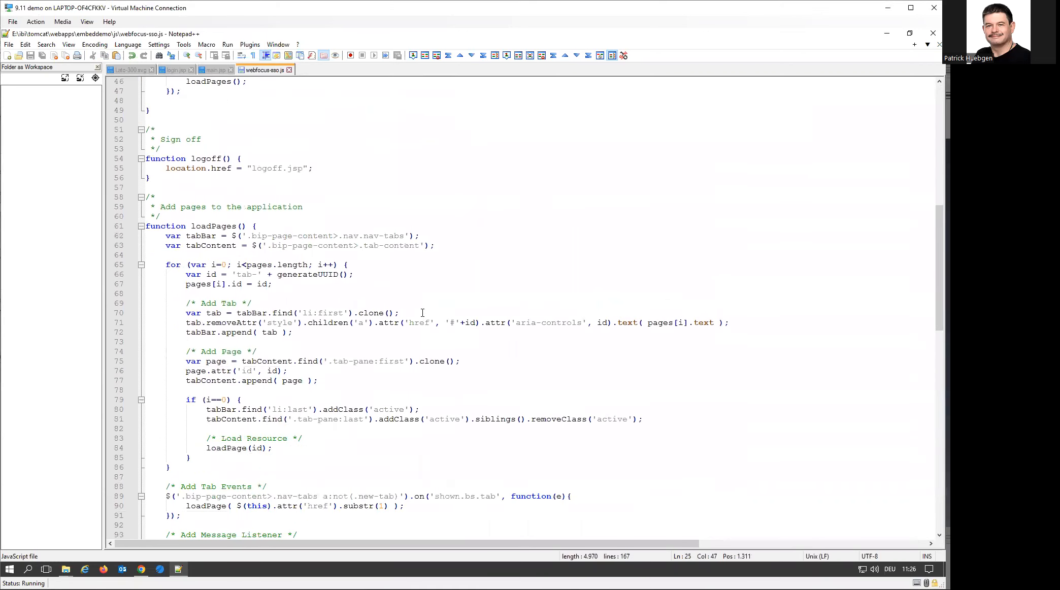
pyautogui.scroll(-2, 422, 313)
pyautogui.scroll(-7, 423, 303)
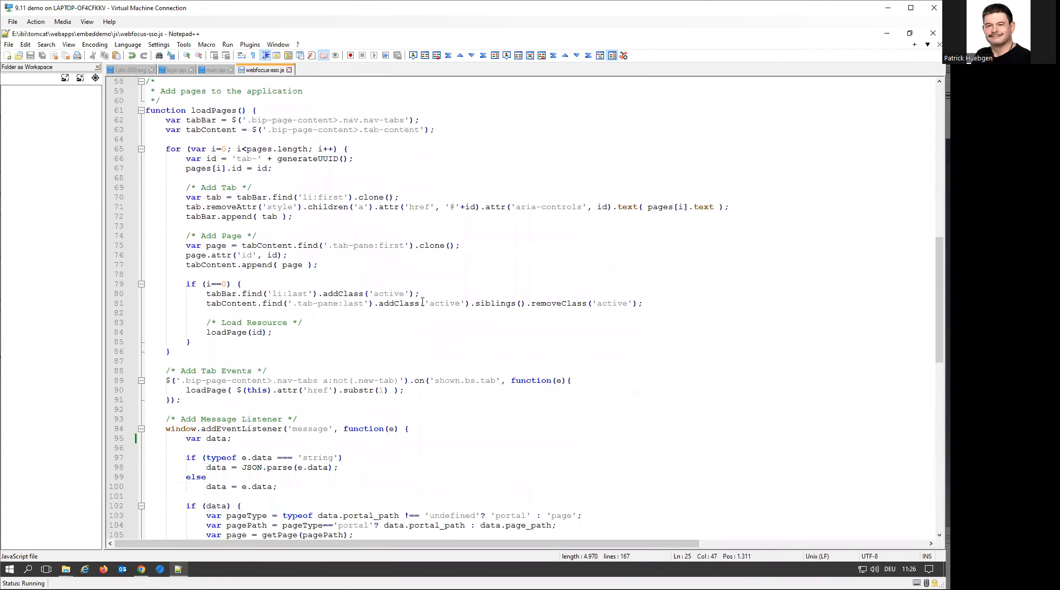
pyautogui.scroll(-3, 422, 302)
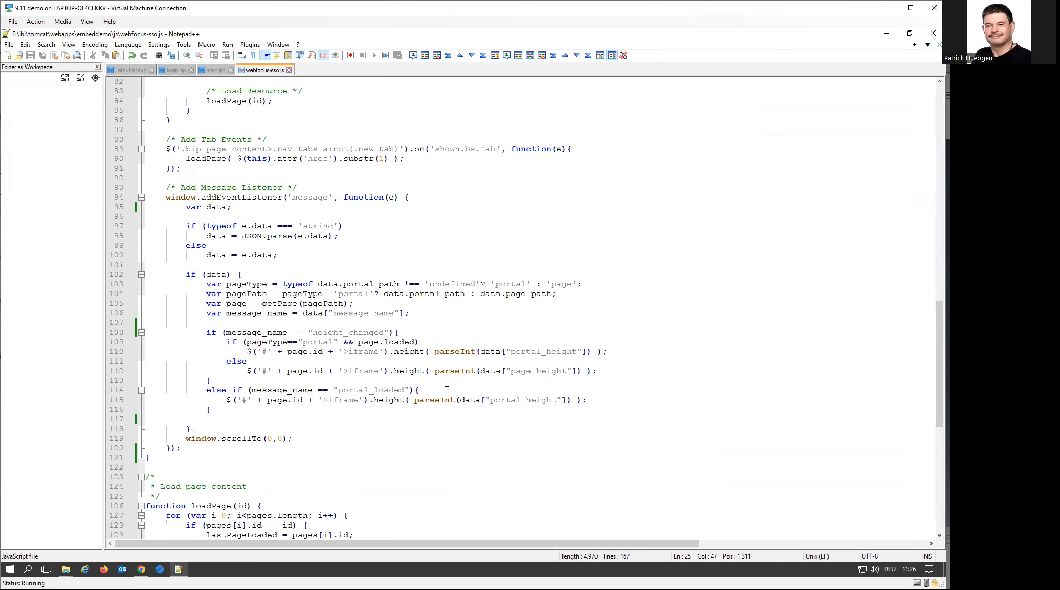
pyautogui.click(176, 323)
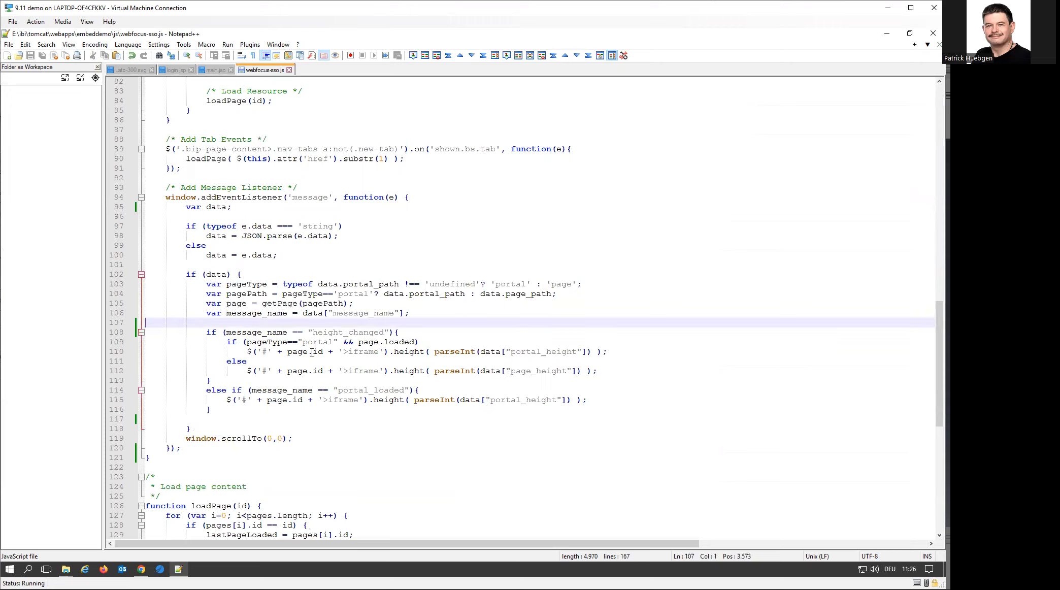
pyautogui.write('/*')
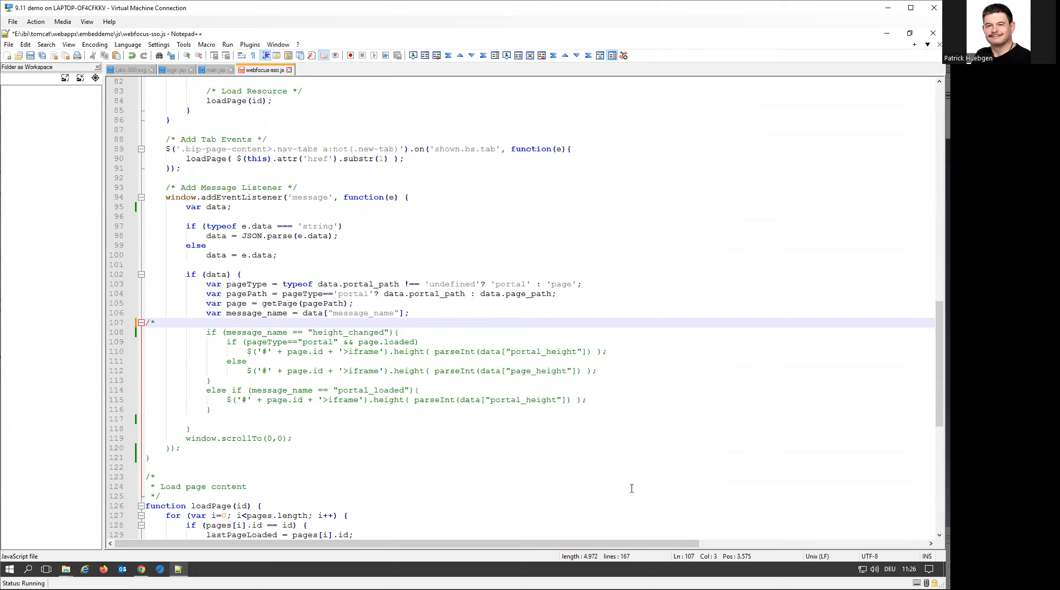
pyautogui.click(167, 417)
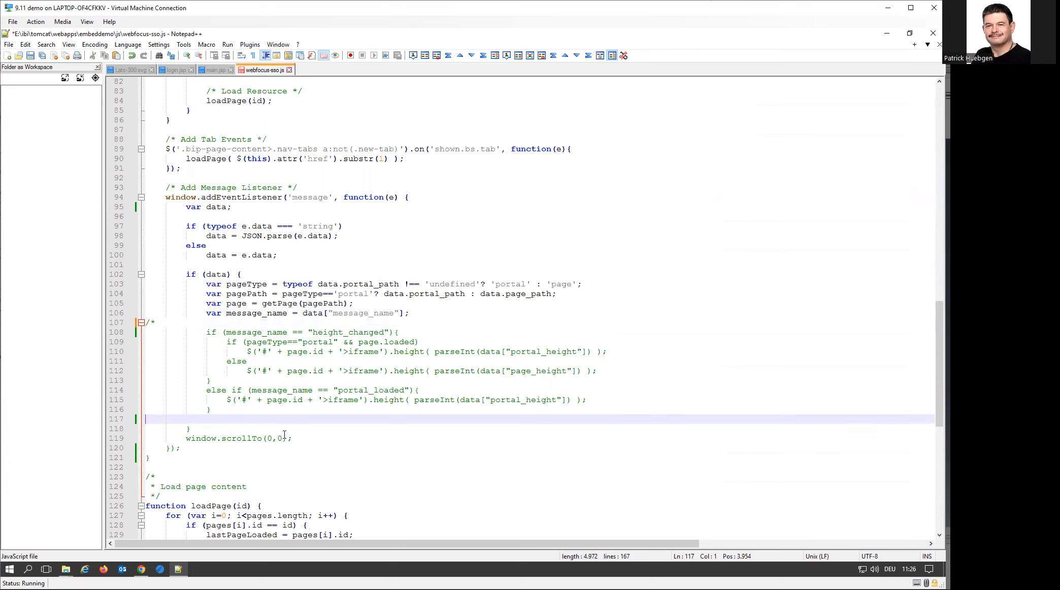
pyautogui.write('*/')
pyautogui.click(30, 56)
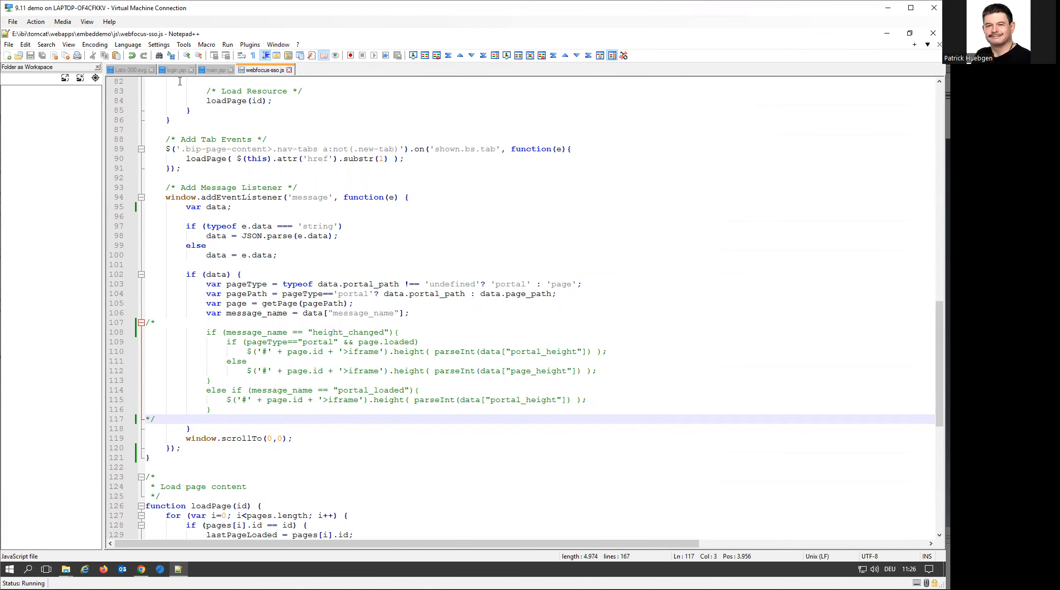
# Show login.jsp, locate it in the embeddemo folder in File Explorer, and return to the file in Notepad++
pyautogui.click(178, 70)
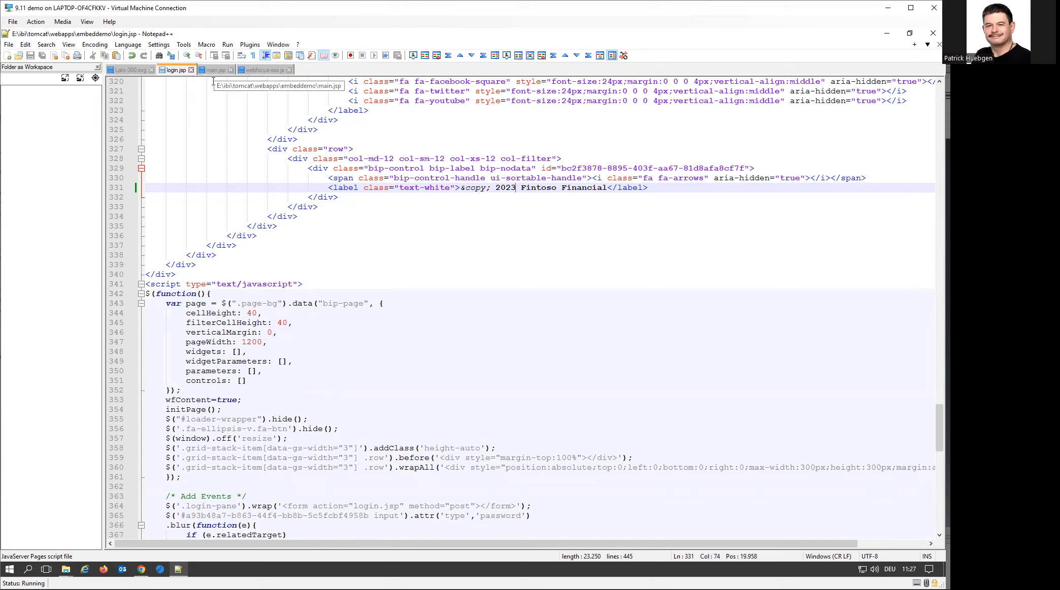
pyautogui.click(66, 569)
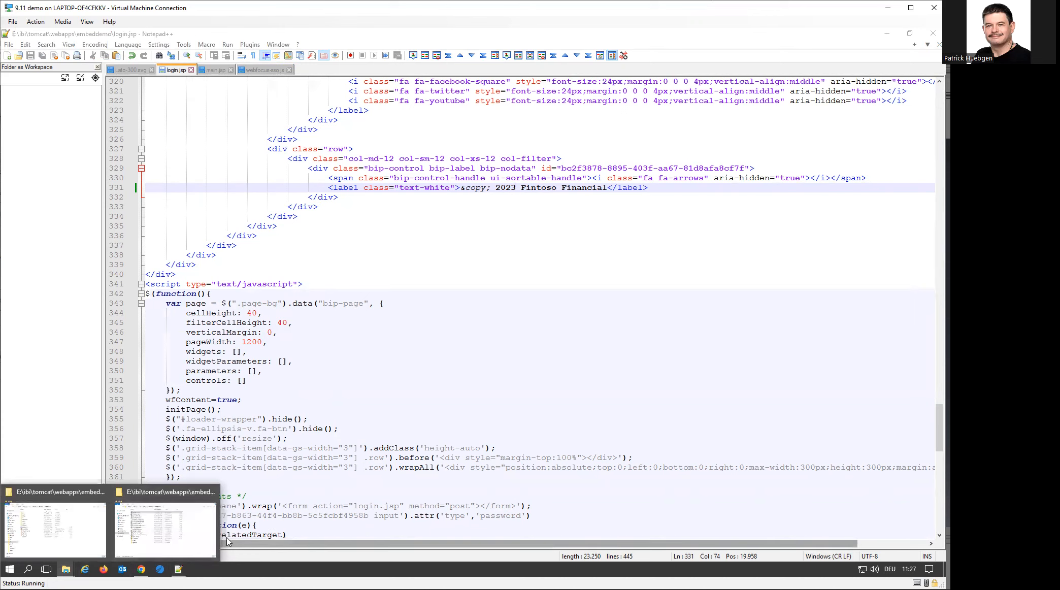
pyautogui.click(165, 531)
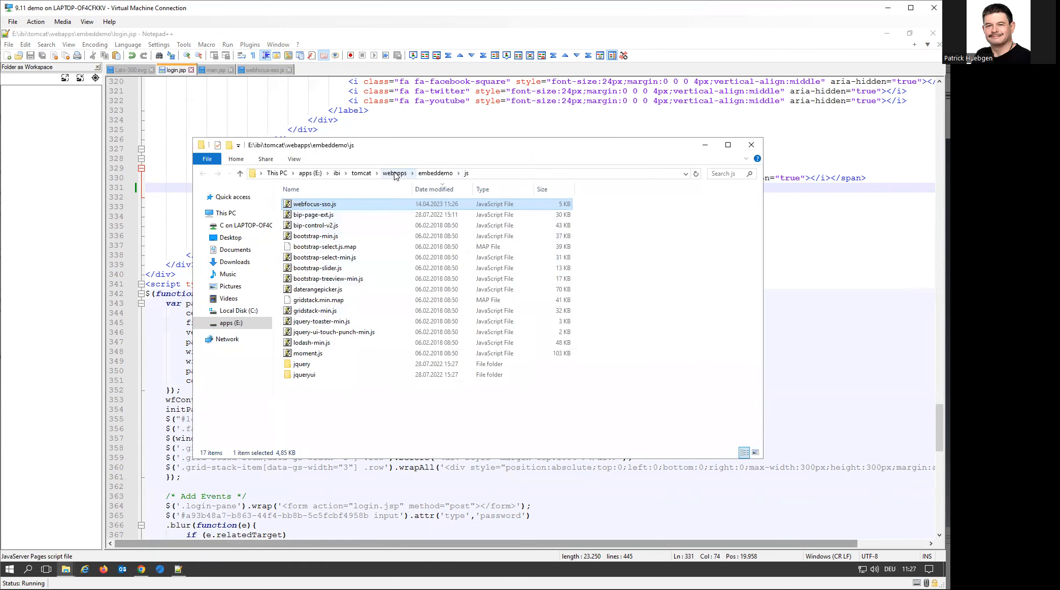
pyautogui.click(435, 174)
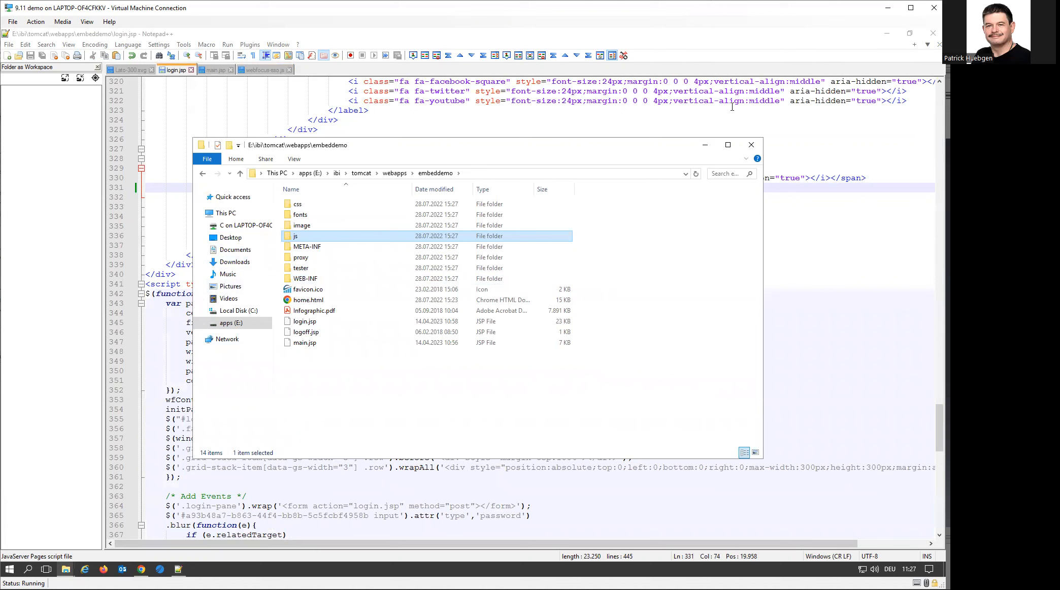
pyautogui.click(170, 73)
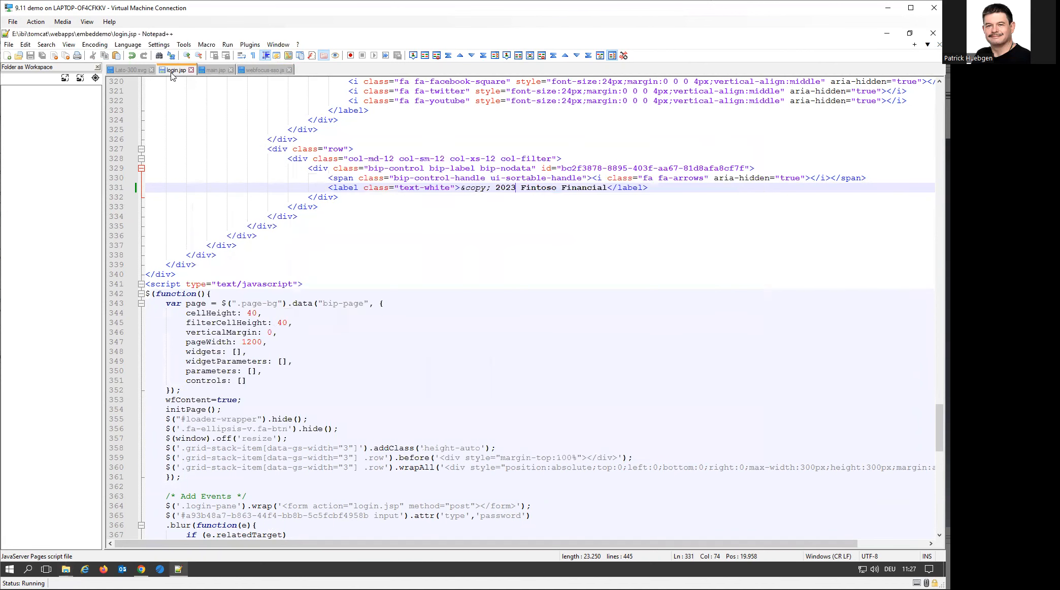
# Search login.jsp for 2023 to locate the Fintoso Financial copyright label, and close the search dialog
pyautogui.hotkey('ctrl', 'f')
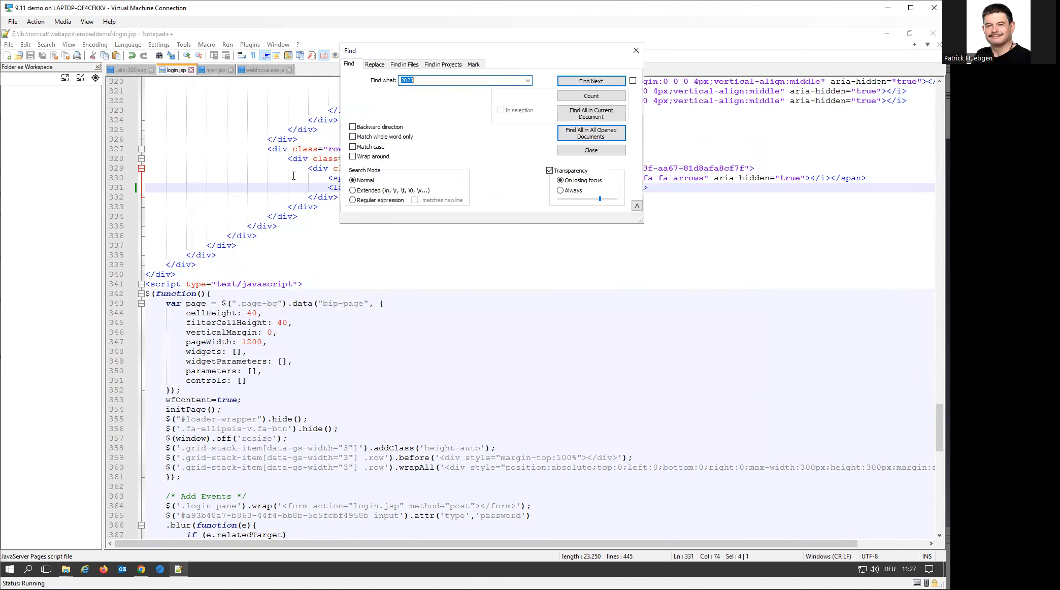
pyautogui.write('2003')
pyautogui.press('Return')
pyautogui.click(591, 150)
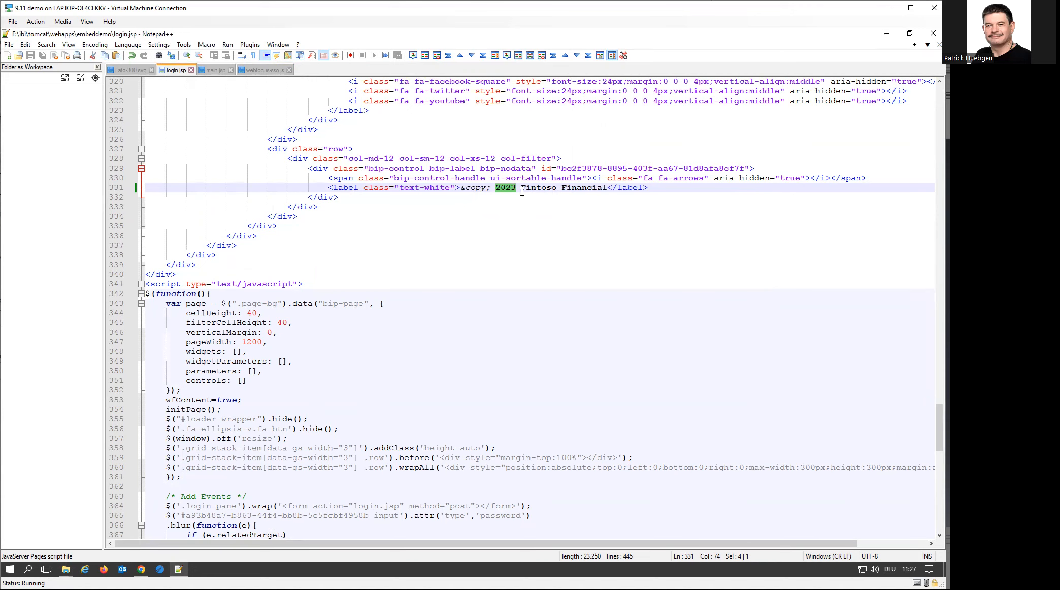
# Examine main.jsp, including its 2023 copyright label, trusted ticket script and the session user check at the beginning of the file
pyautogui.click(216, 71)
pyautogui.scroll(-9, 527, 398)
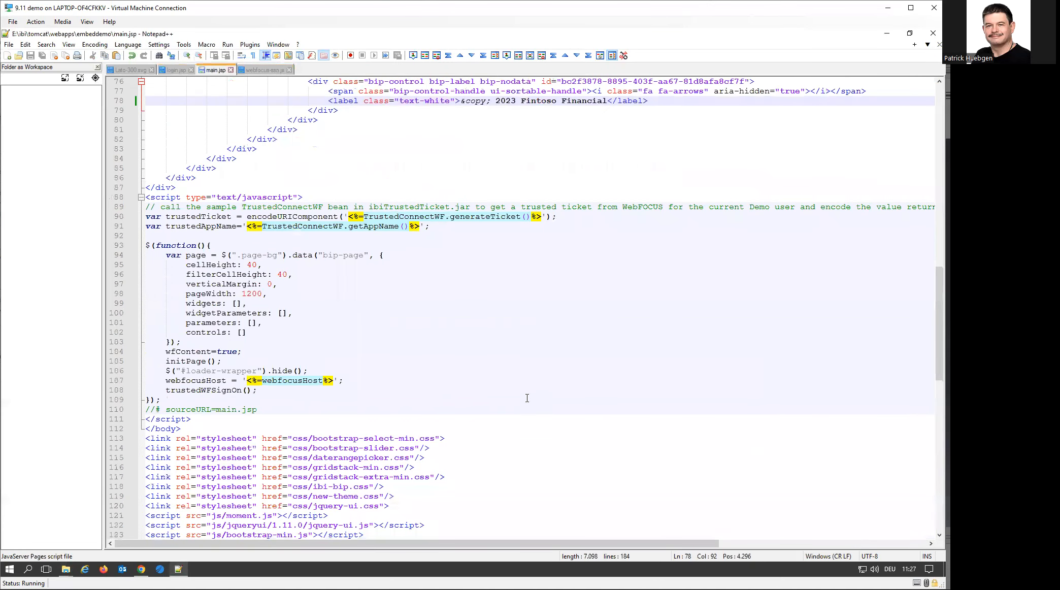
pyautogui.scroll(-20, 527, 398)
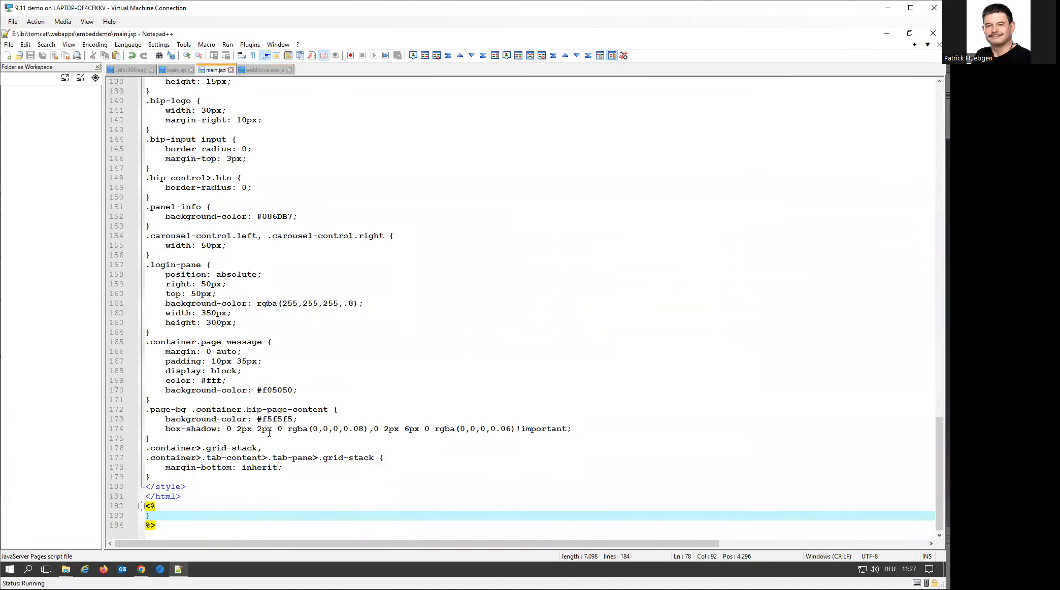
pyautogui.scroll(4, 318, 289)
pyautogui.scroll(20, 318, 290)
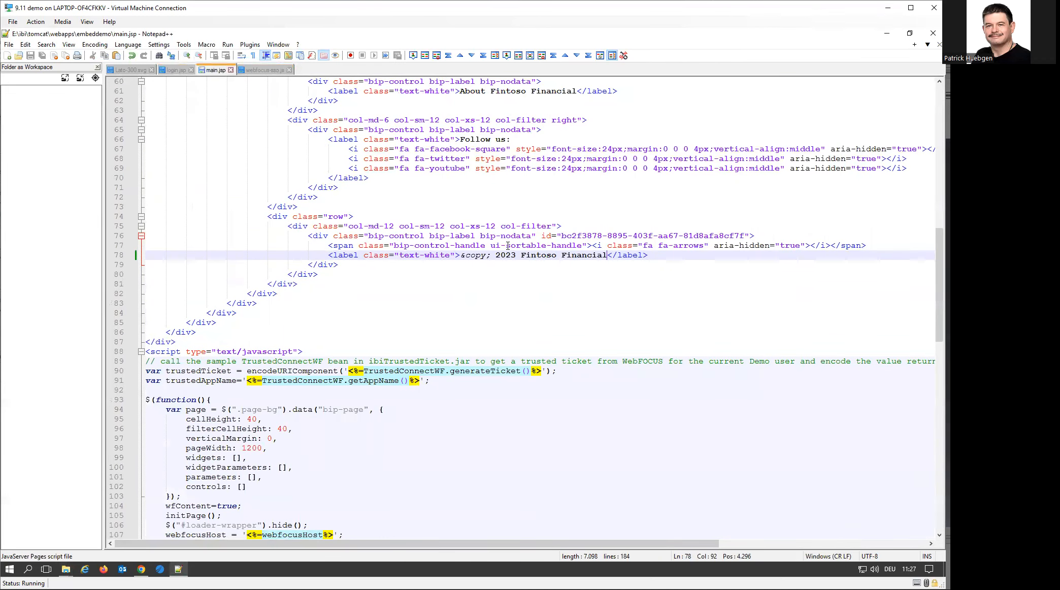
pyautogui.scroll(11, 557, 260)
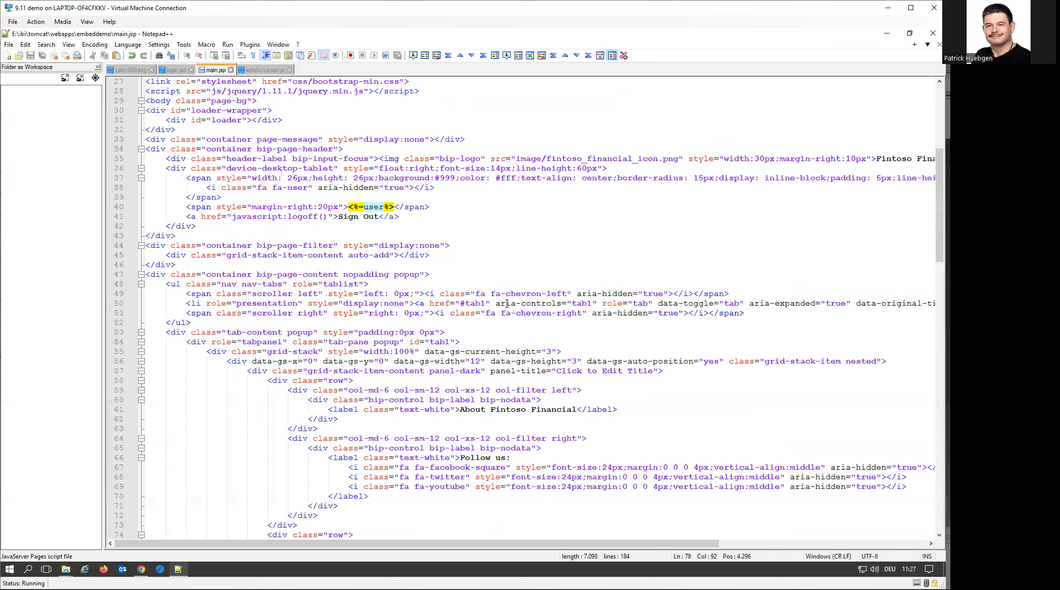
pyautogui.scroll(6, 507, 303)
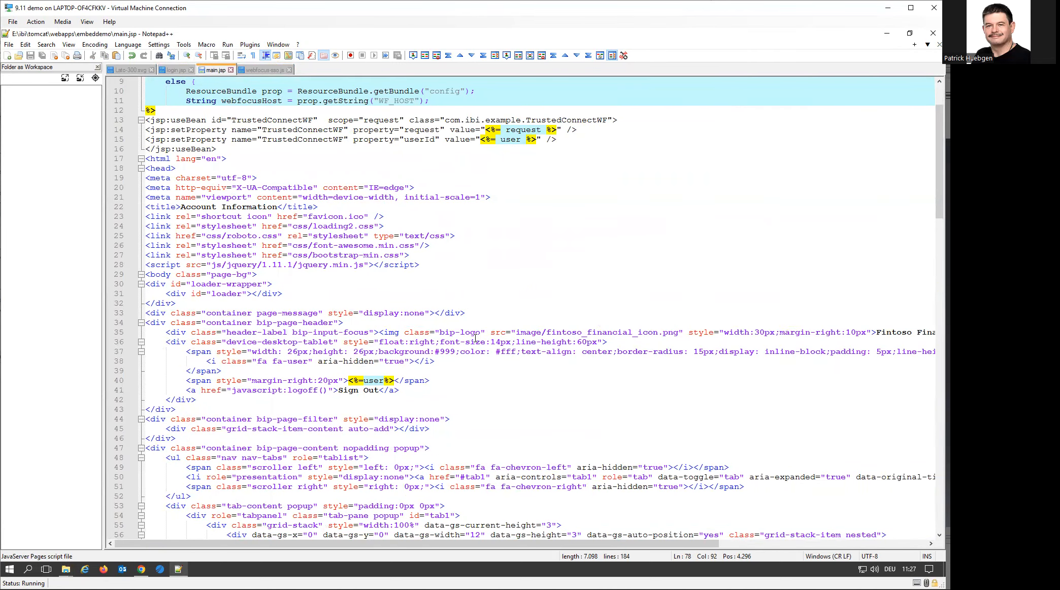
pyautogui.scroll(3, 556, 284)
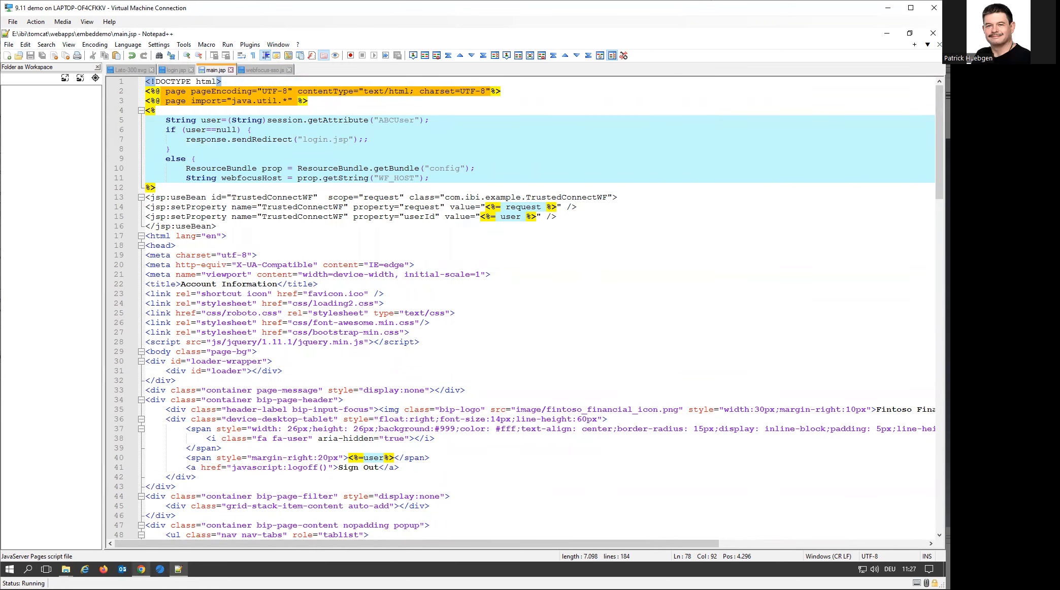
# Switch to Chrome and reload the Fintoso Financial portal at localhost:8080/embeddemo/
pyautogui.click(142, 568)
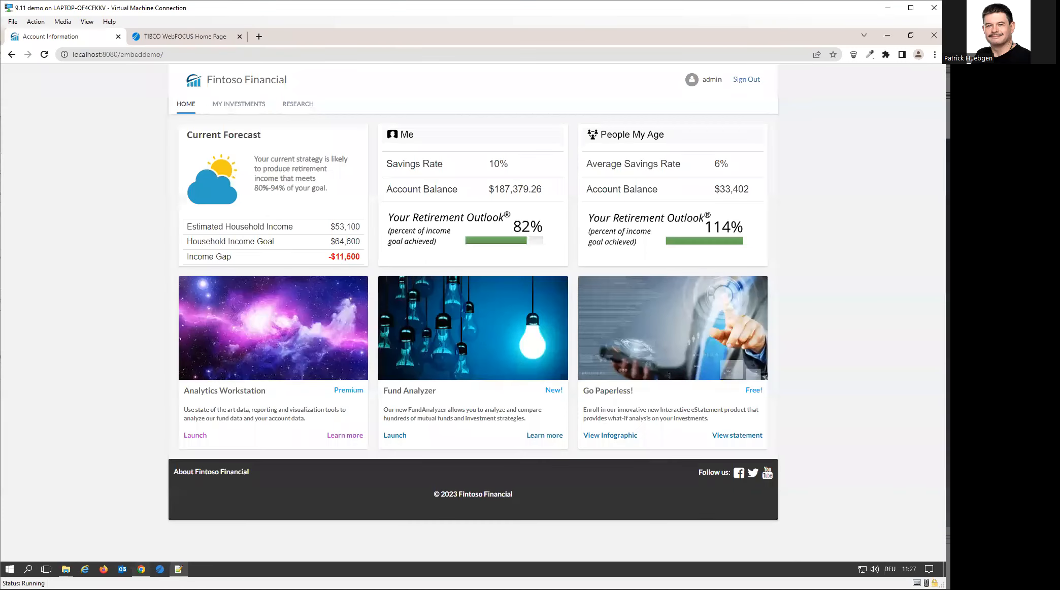
pyautogui.click(193, 54)
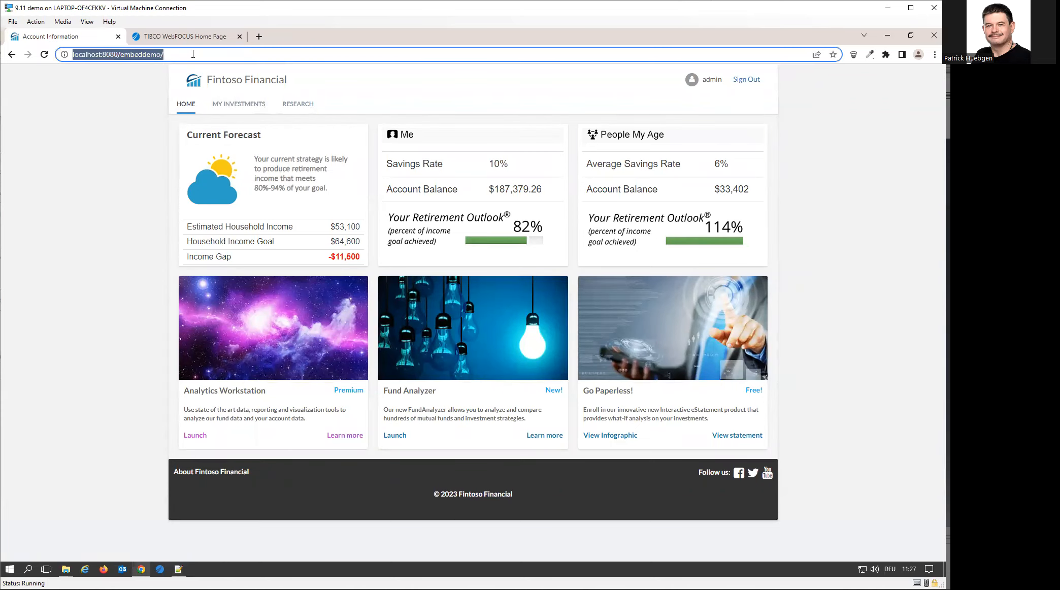
pyautogui.press('Return')
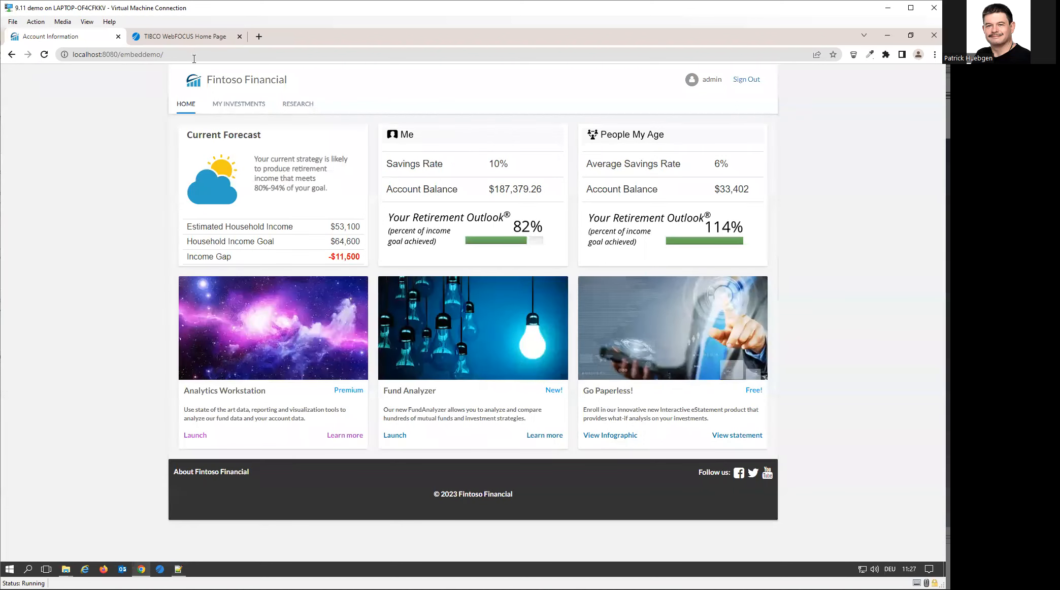
# View the My Account, Account Analysis and My Pages sections of My Investments in the portal
pyautogui.click(236, 105)
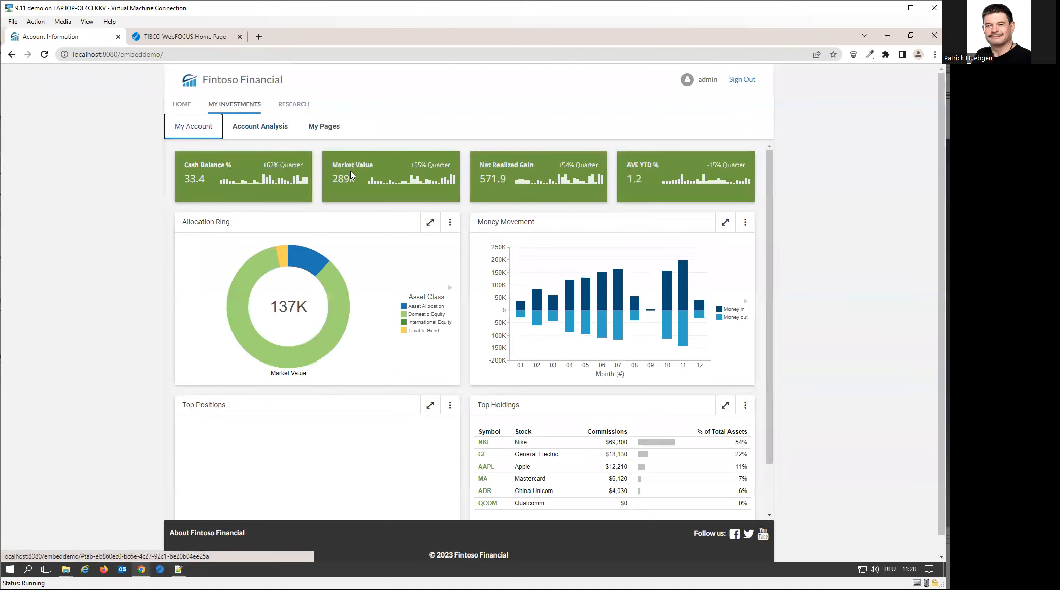
pyautogui.click(233, 132)
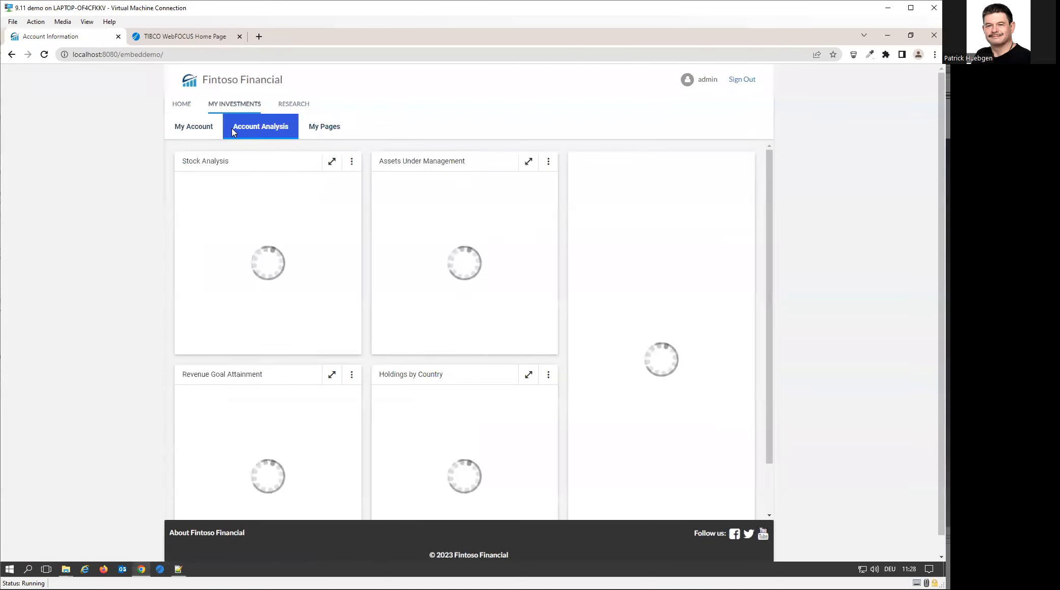
pyautogui.click(202, 133)
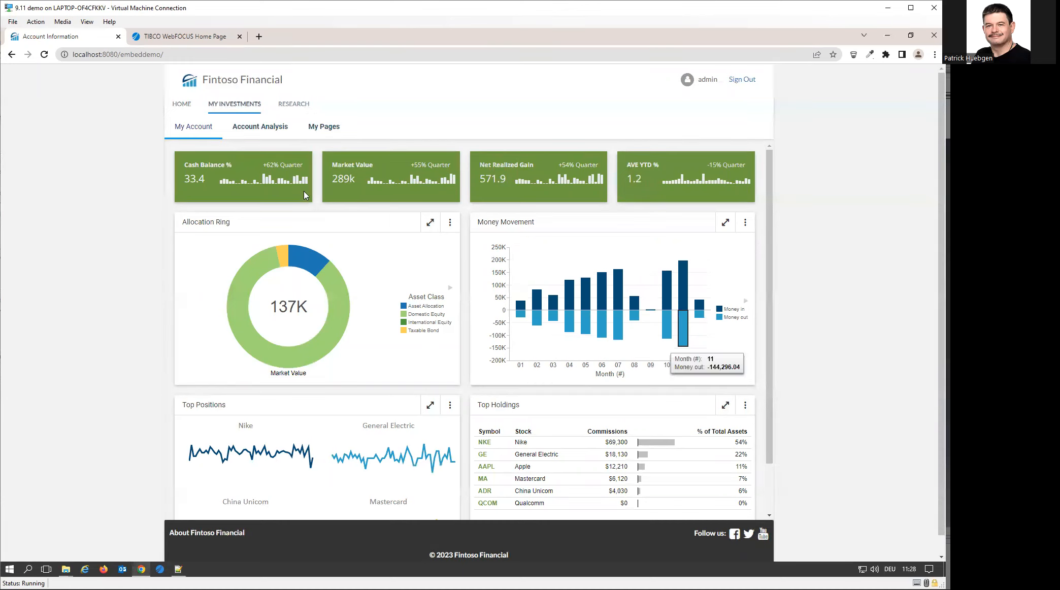
pyautogui.click(268, 131)
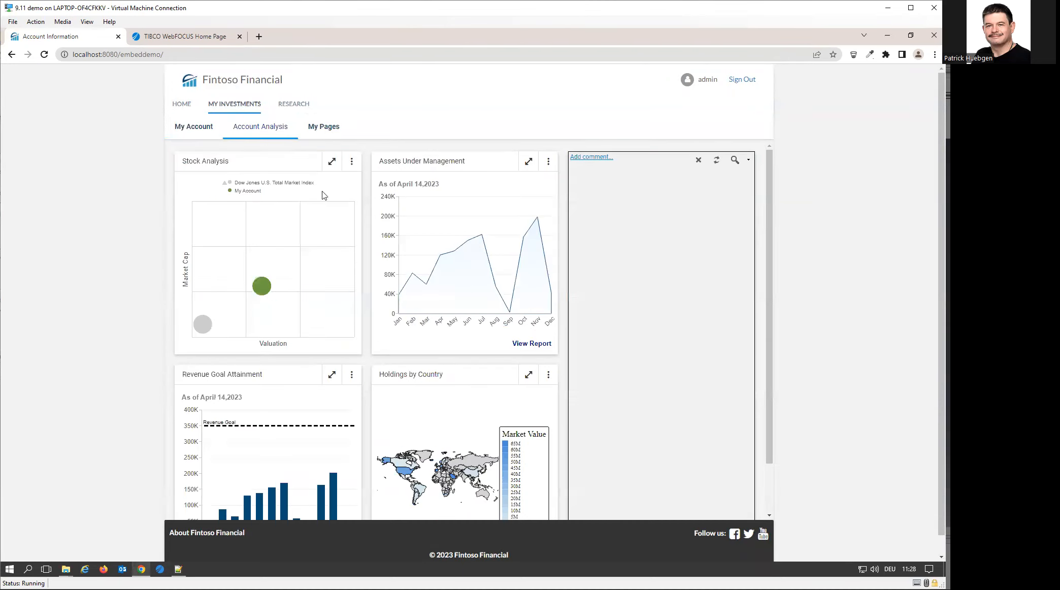
pyautogui.click(325, 133)
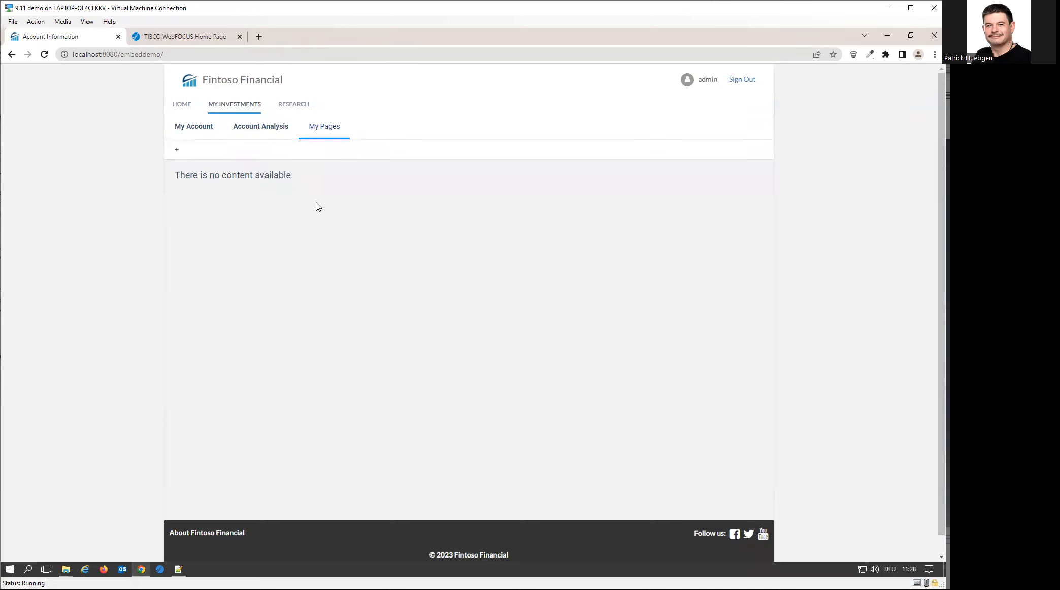
# Open the Research page and set the Risk range of the mutual fund selections to 0 : 2
pyautogui.click(304, 106)
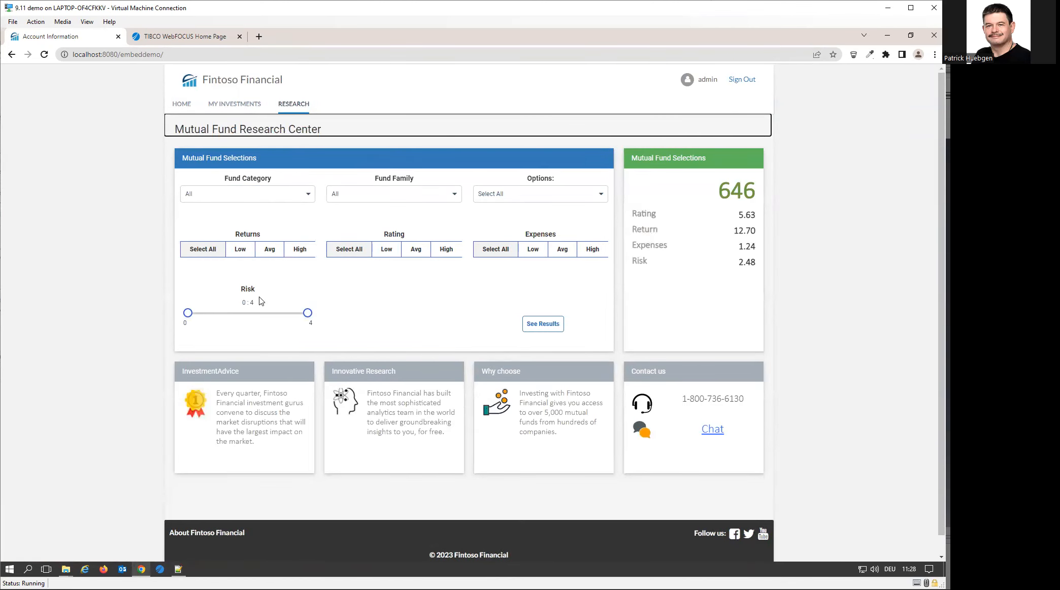
pyautogui.click(308, 313)
pyautogui.moveTo(273, 317); pyautogui.dragTo(220, 317)
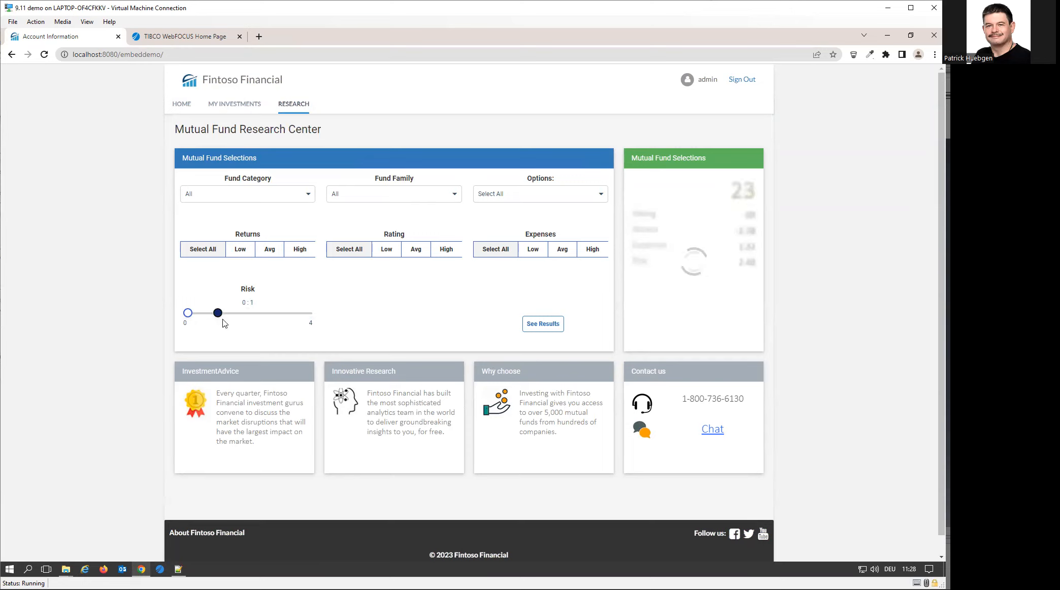
pyautogui.click(248, 314)
pyautogui.moveTo(188, 315); pyautogui.dragTo(218, 315)
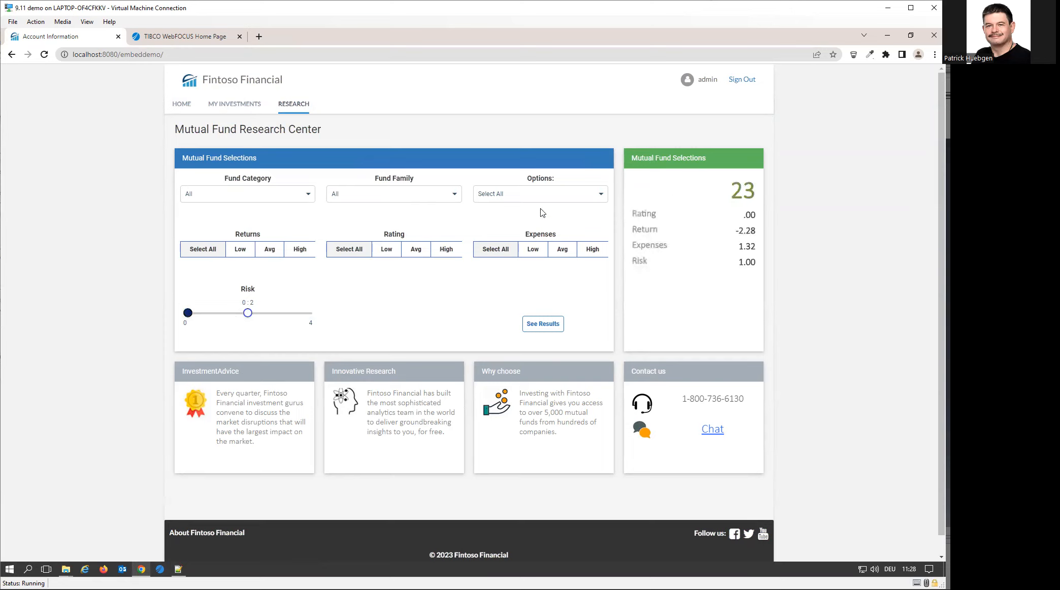
# Filter the mutual funds by Avg and Low rating and Low expenses, and show the results
pyautogui.click(417, 250)
pyautogui.click(388, 253)
pyautogui.click(533, 254)
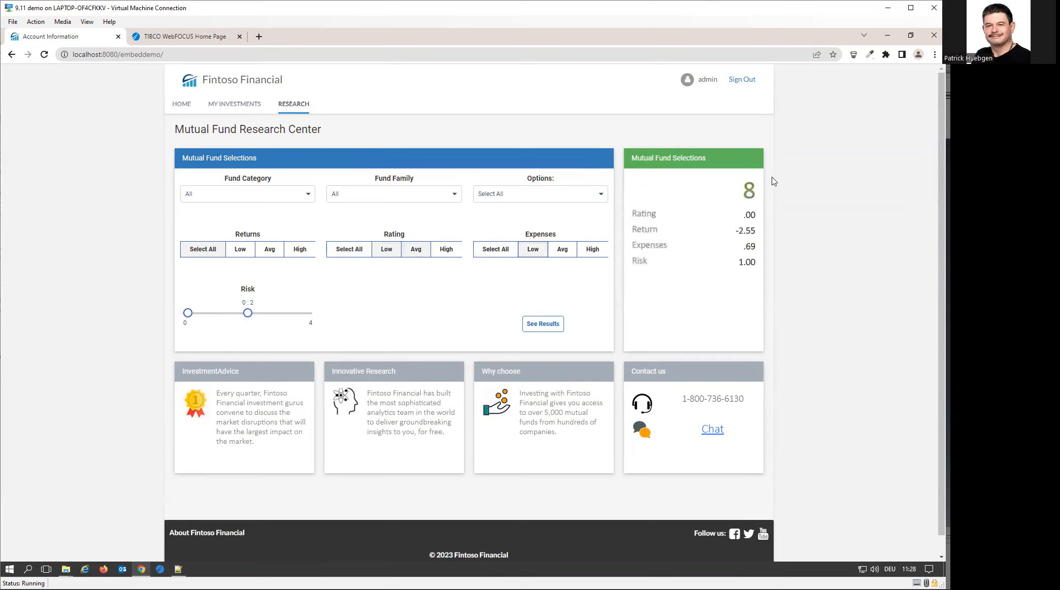
pyautogui.click(544, 324)
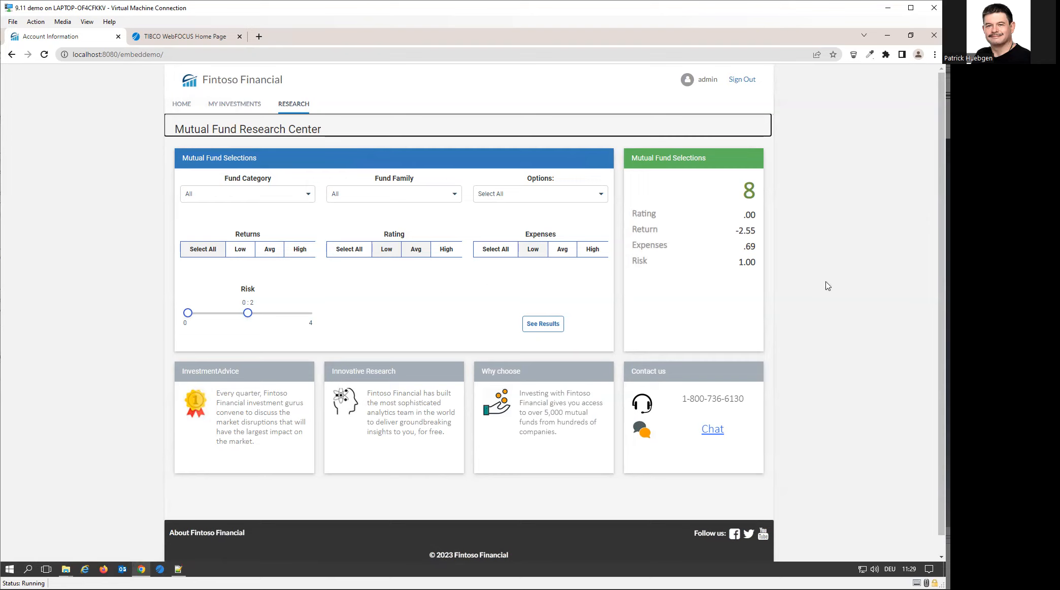
# Look over the Mutual Fund Research Center page and return to the portal's Home page
pyautogui.scroll(-1, 589, 337)
pyautogui.scroll(1, 591, 338)
pyautogui.click(192, 109)
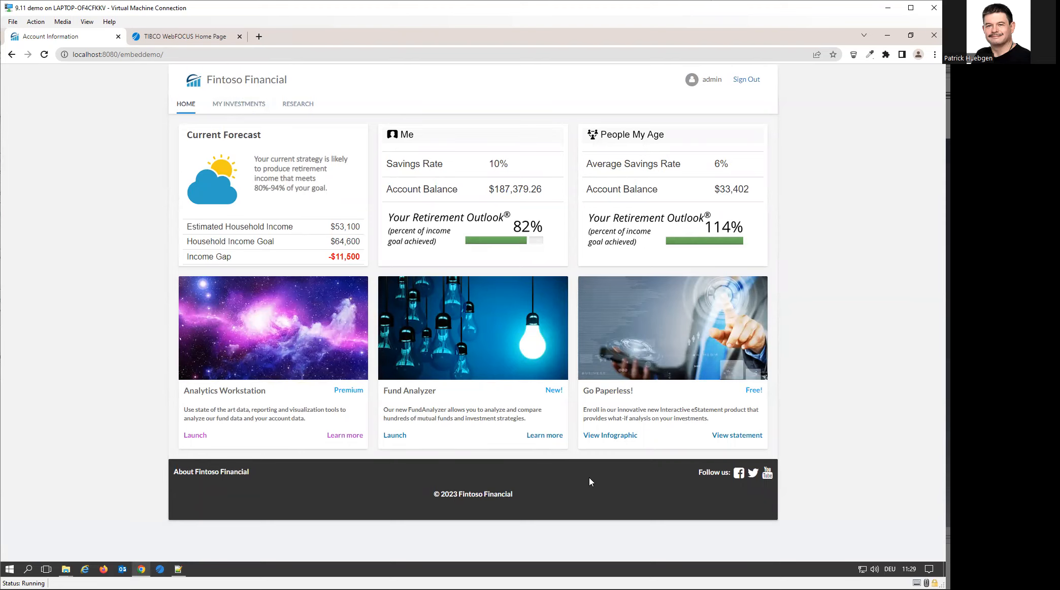
# Revisit My Account and My Pages under My Investments and the Research page, and return to Home
pyautogui.click(238, 103)
pyautogui.click(187, 131)
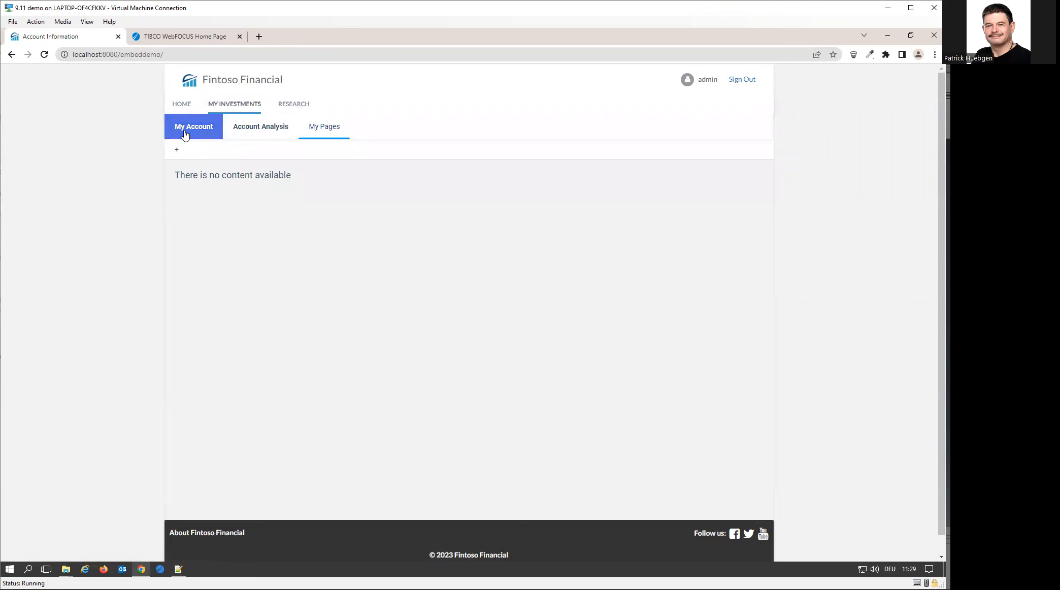
pyautogui.scroll(-1, 486, 387)
pyautogui.scroll(1, 487, 388)
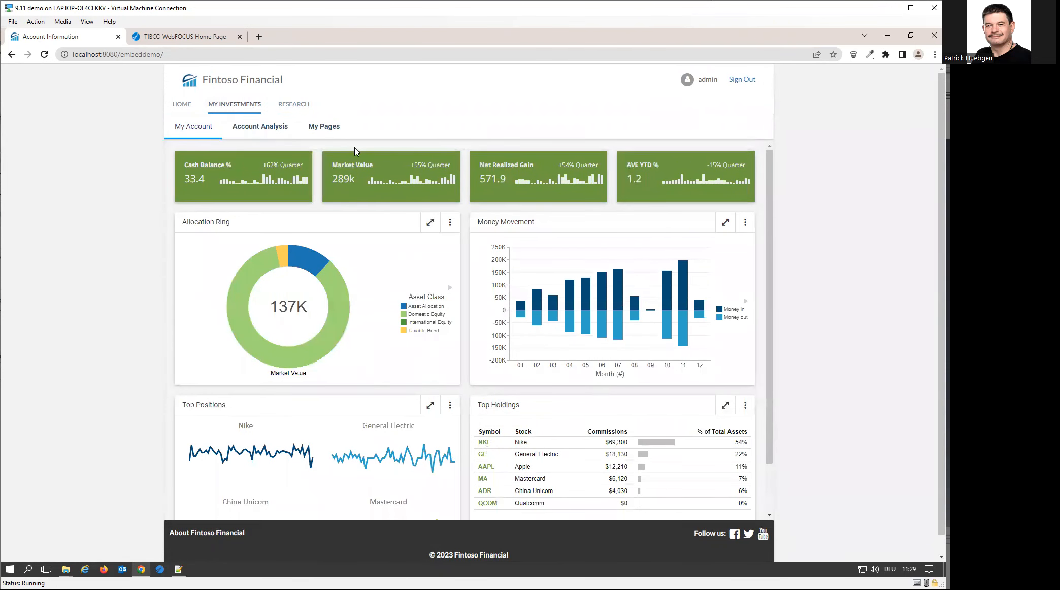
pyautogui.click(327, 128)
pyautogui.click(290, 105)
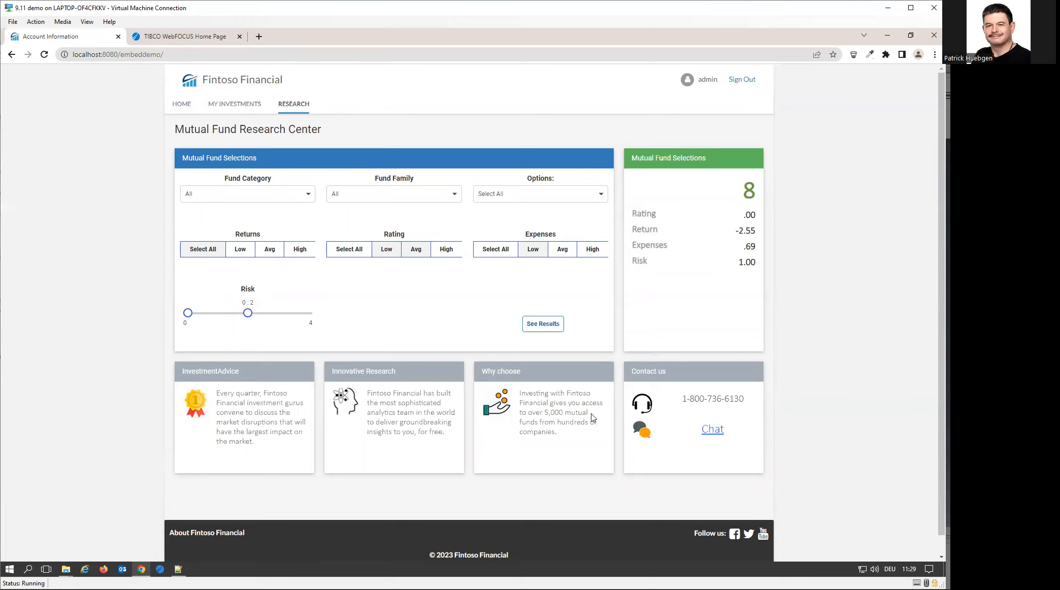
pyautogui.click(181, 103)
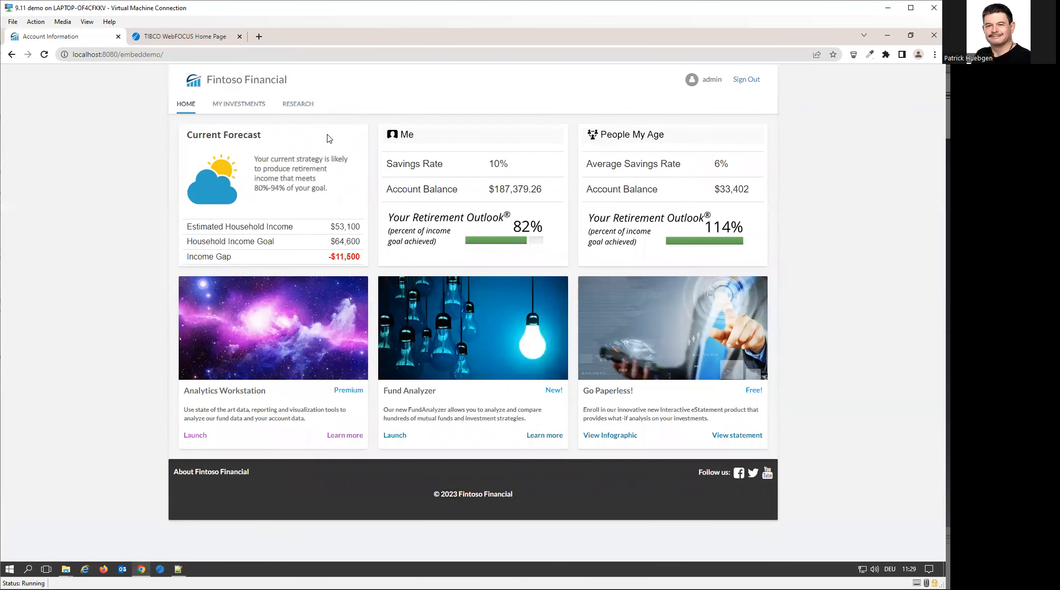